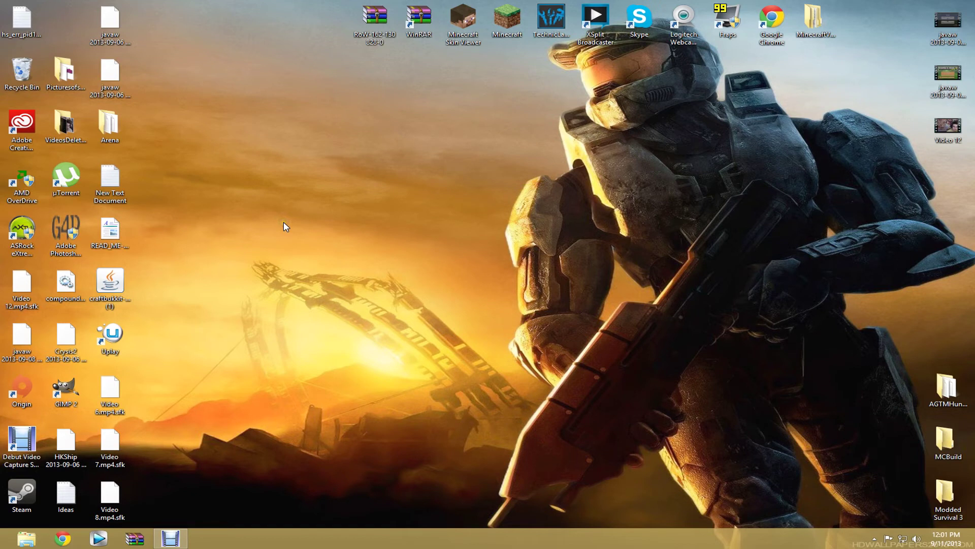
# Search Google for 'forge mod loader' and open the Minecraft Forge Downloads result.
pyautogui.click(322, 331)
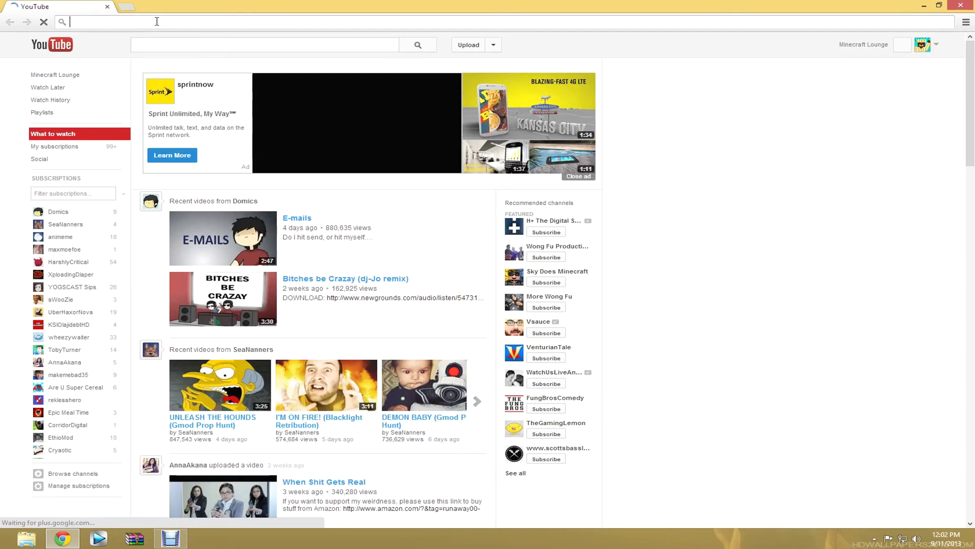
pyautogui.write('w.g')
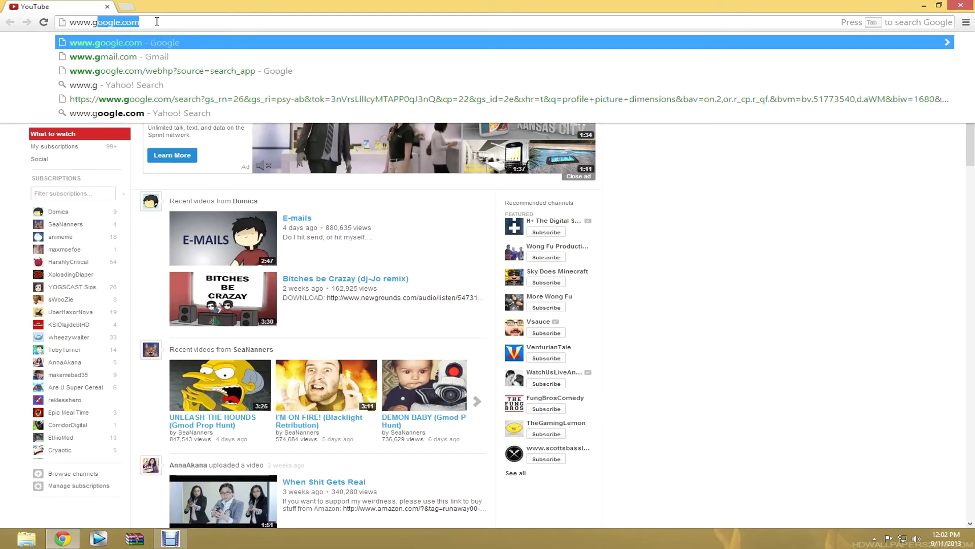
pyautogui.press('Return')
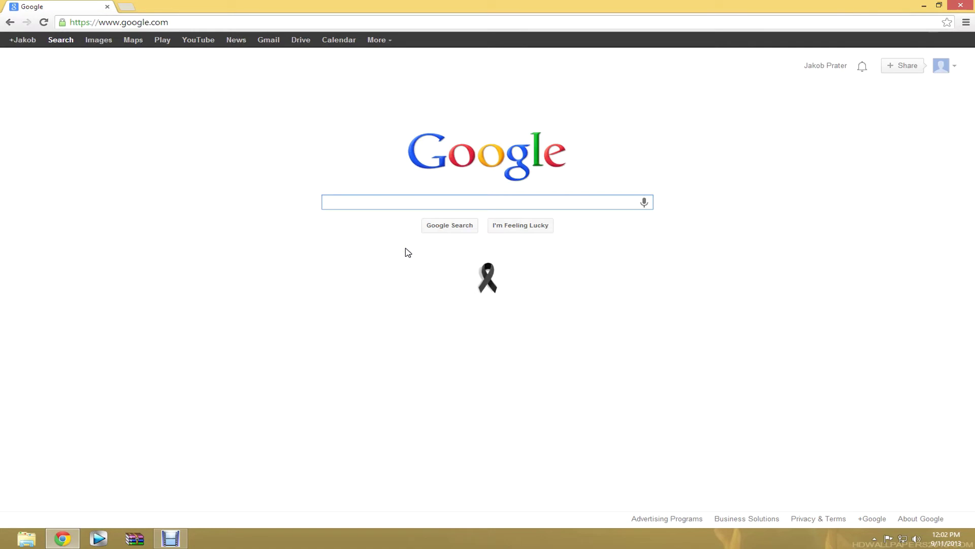
pyautogui.write('for')
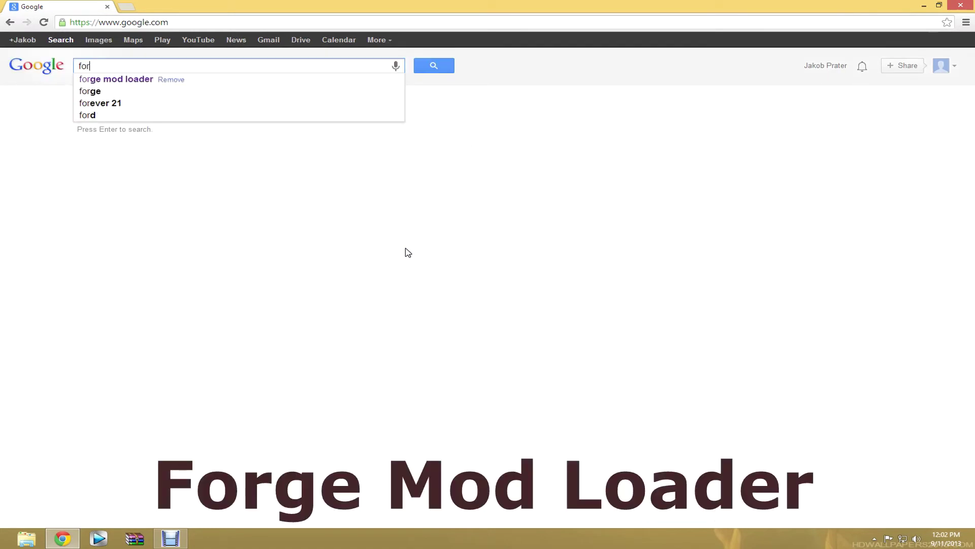
pyautogui.write('ge mod loader')
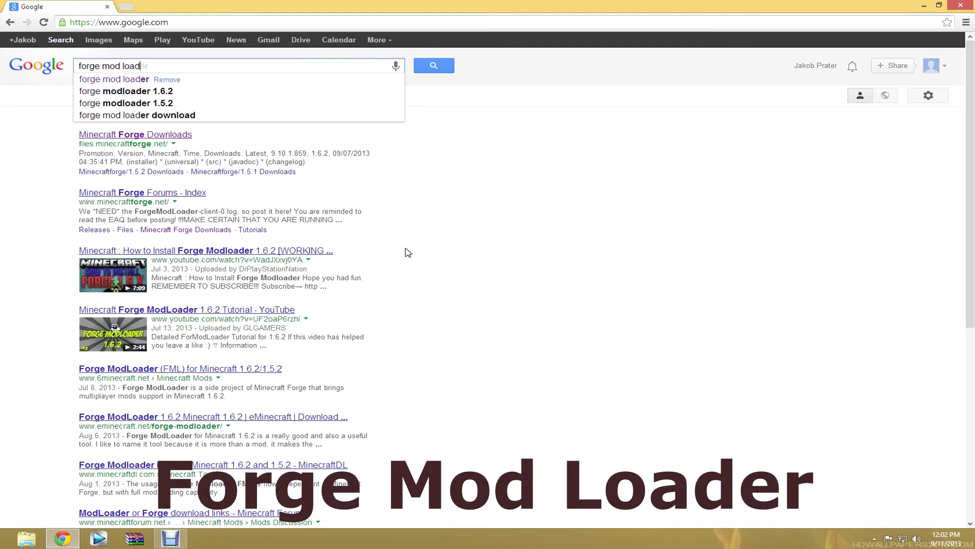
pyautogui.press('Return')
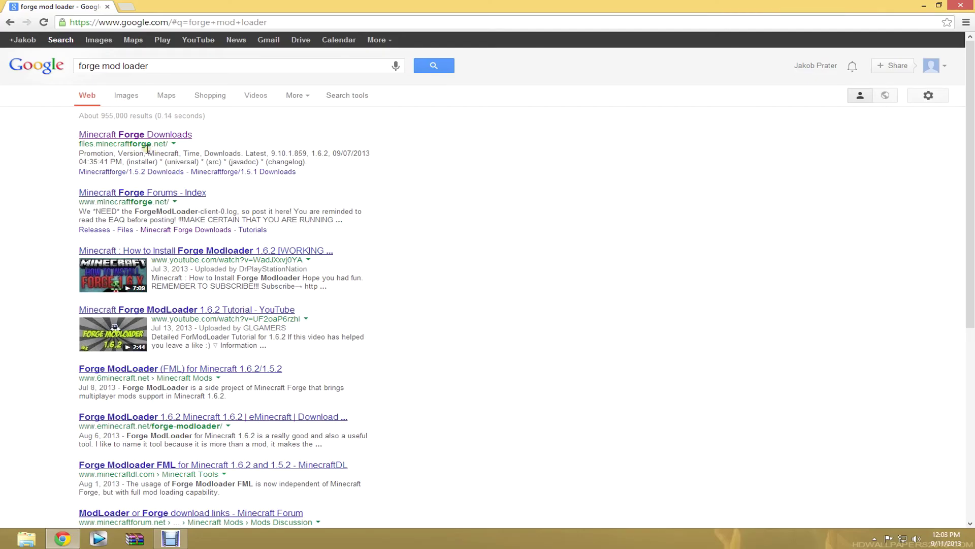
pyautogui.click(145, 134)
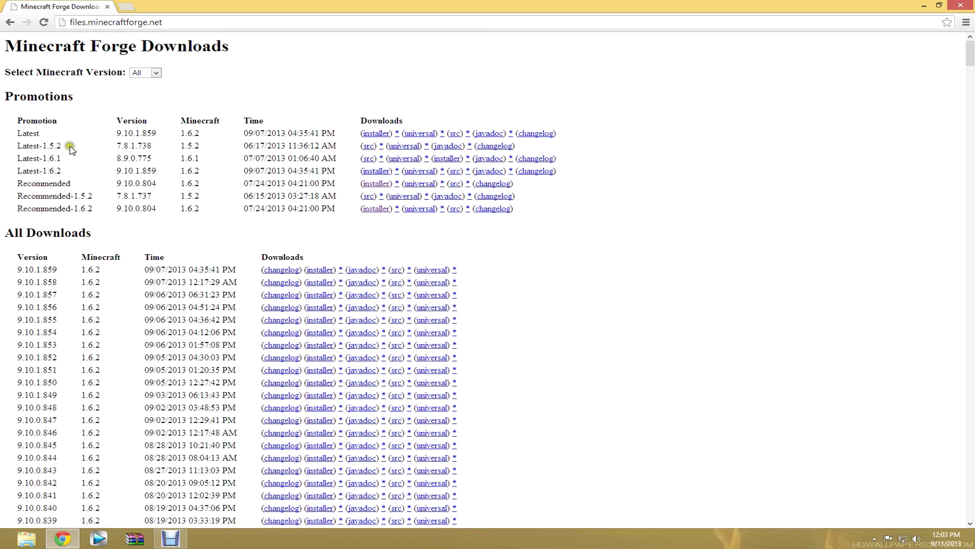
# Browse the Forge downloads list, then follow the Latest 9.10.1.859 installer link.
pyautogui.scroll(-5, 71, 168)
pyautogui.scroll(-20, 71, 167)
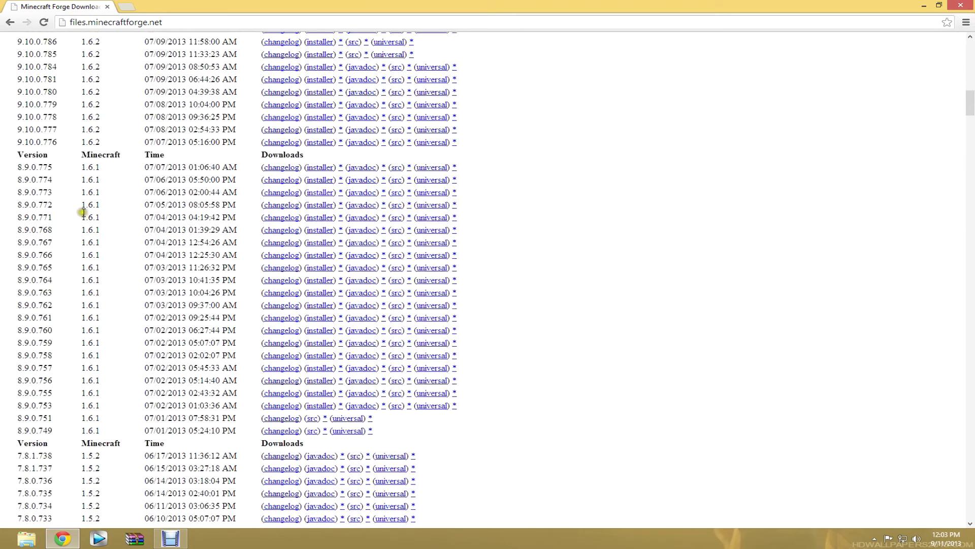
pyautogui.scroll(-3, 82, 213)
pyautogui.scroll(20, 81, 212)
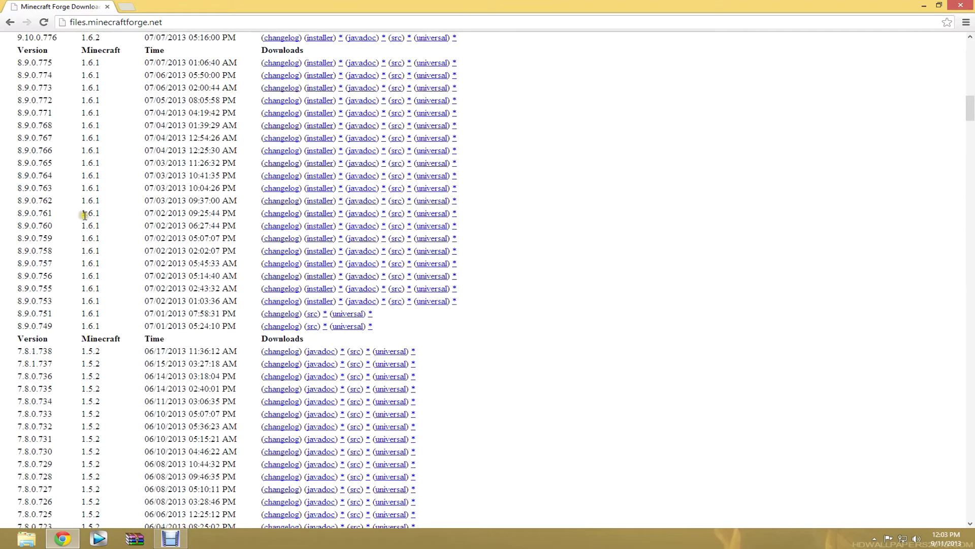
pyautogui.scroll(15, 90, 228)
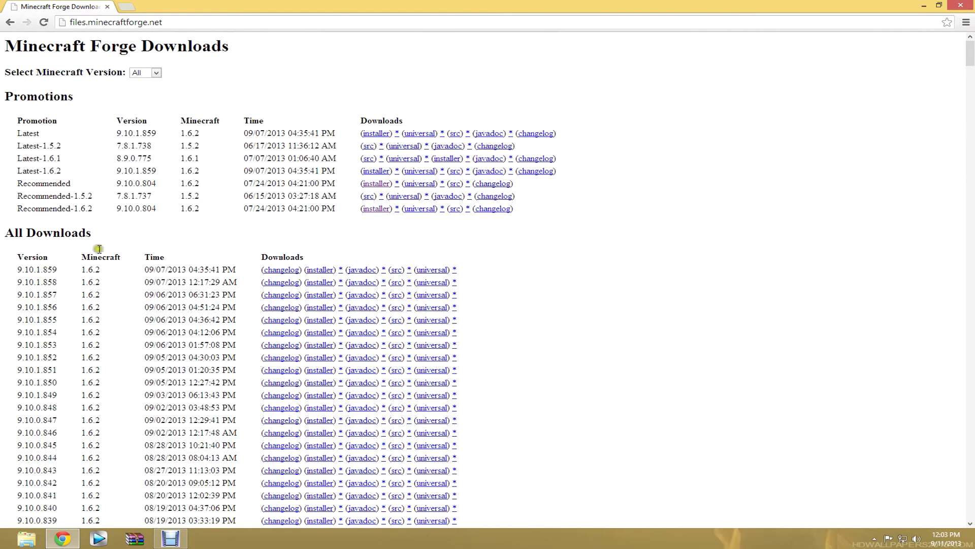
pyautogui.scroll(-3, 95, 253)
pyautogui.moveTo(8, 134); pyautogui.dragTo(577, 436)
pyautogui.click(577, 436)
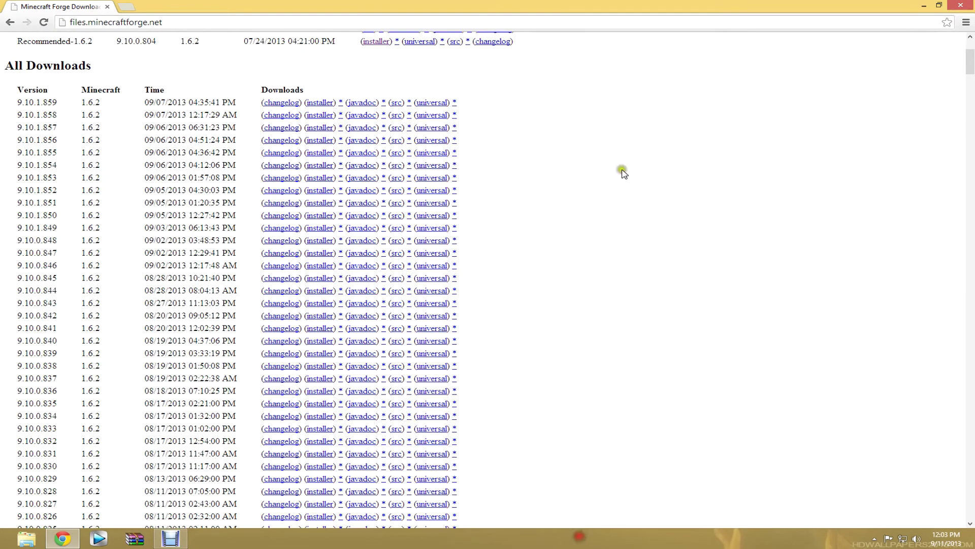
pyautogui.scroll(3, 635, 127)
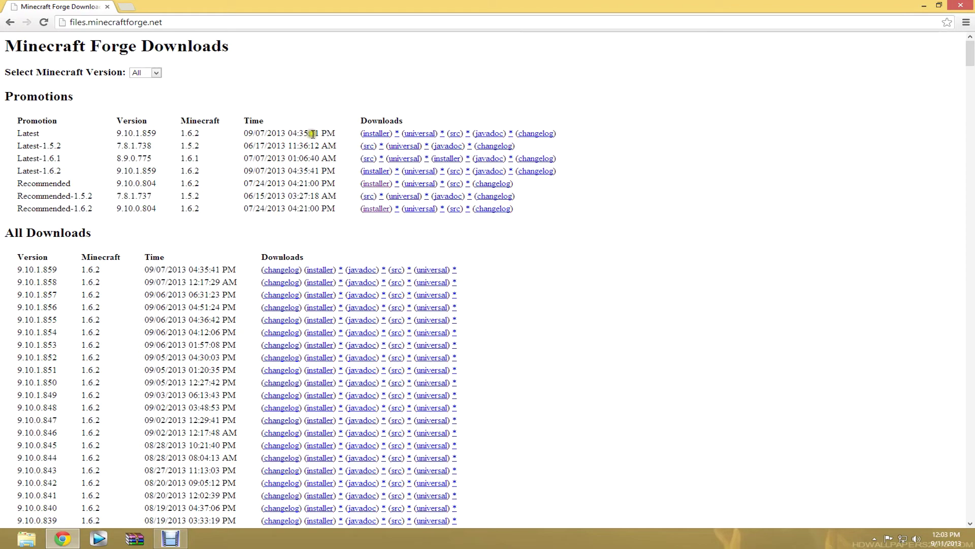
pyautogui.click(378, 135)
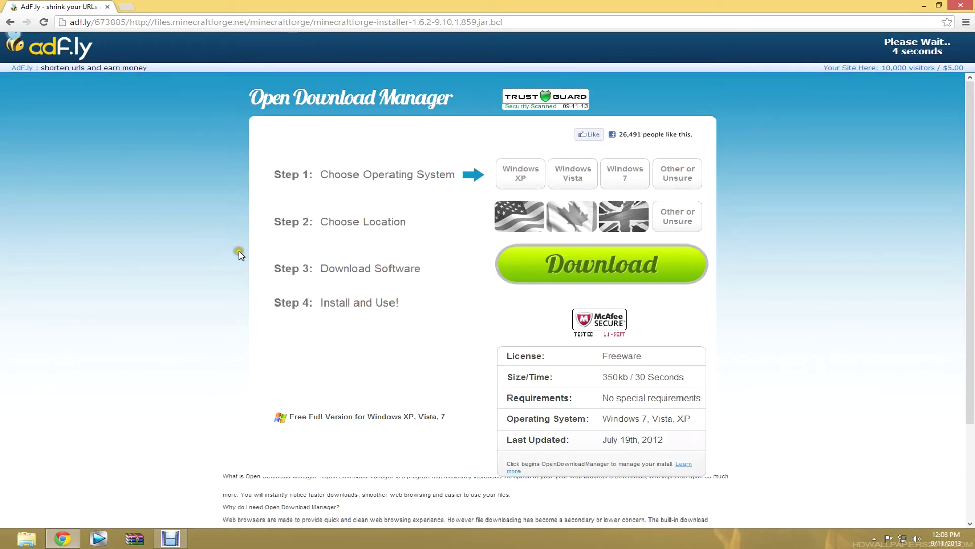
# Skip the adf.ly ad and keep the minecraftforge-installer-1.6.2-9.10.1.859.jar download.
pyautogui.click(159, 201)
pyautogui.click(919, 48)
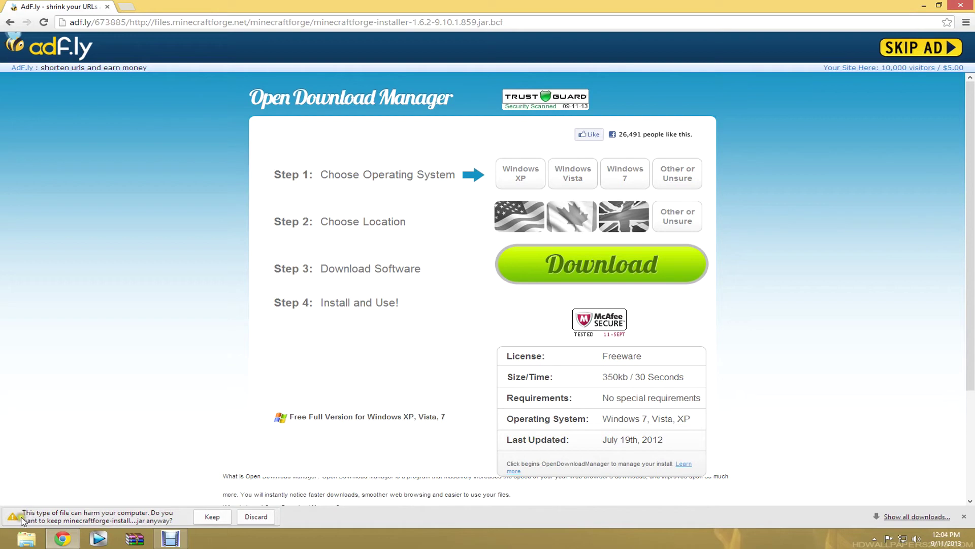
pyautogui.click(212, 516)
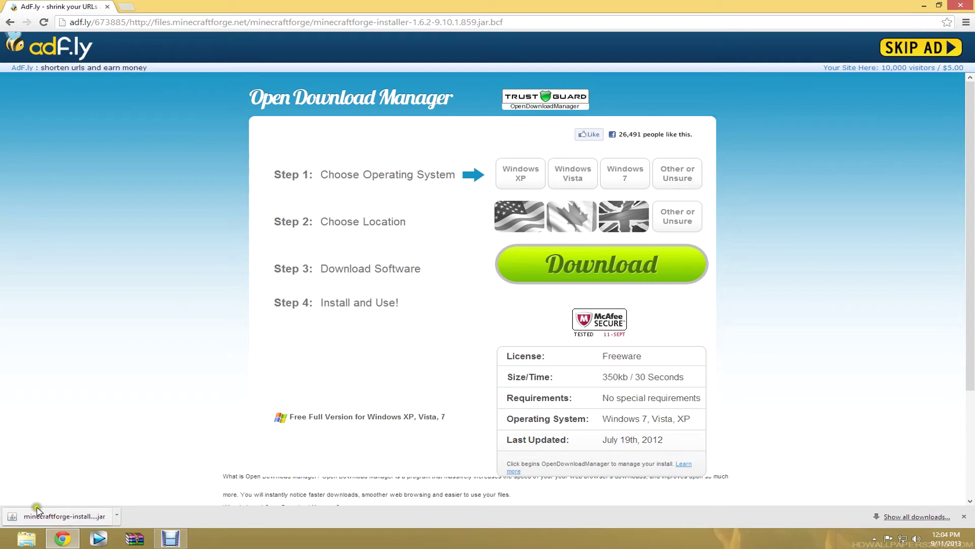
# Open the downloaded Forge installer, cancel it without installing, and close Chrome.
pyautogui.click(69, 516)
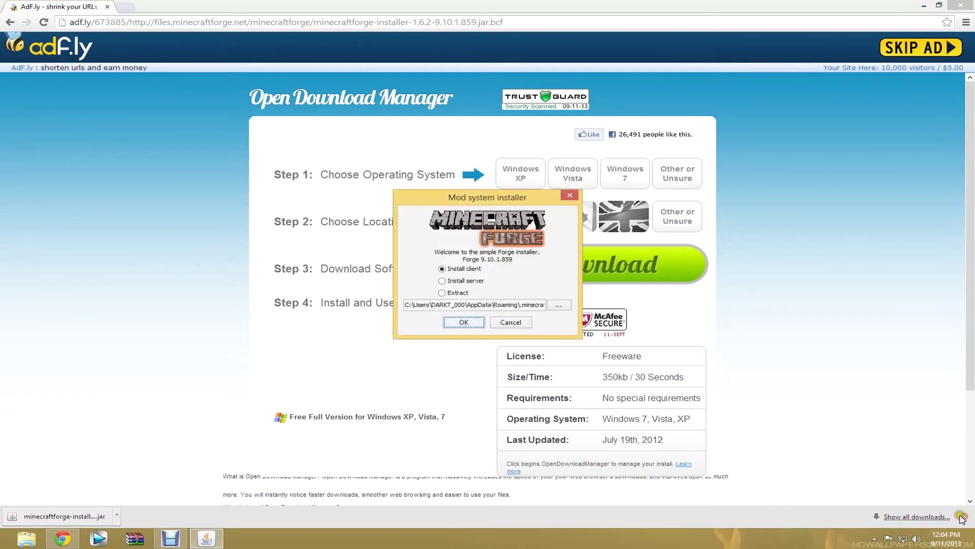
pyautogui.moveTo(508, 199); pyautogui.dragTo(534, 165)
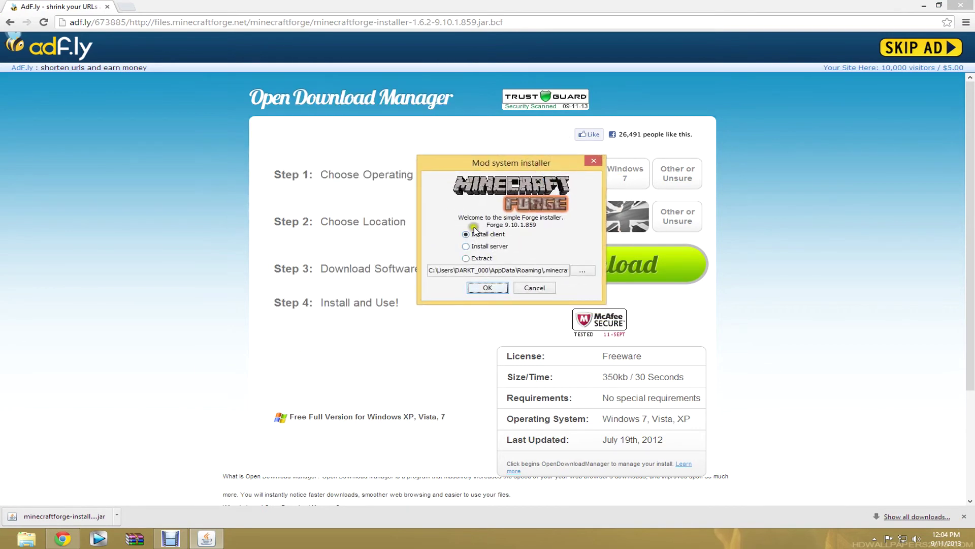
pyautogui.click(535, 288)
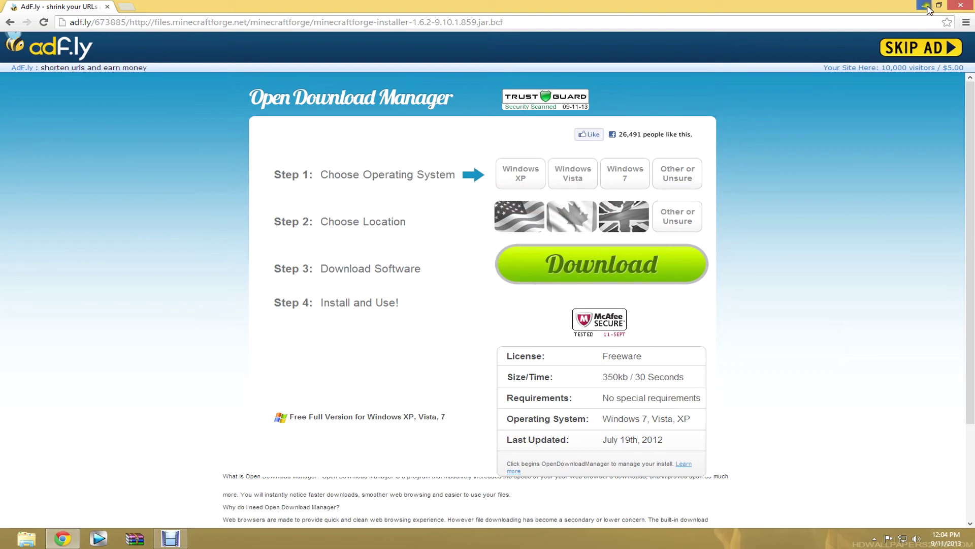
pyautogui.click(965, 9)
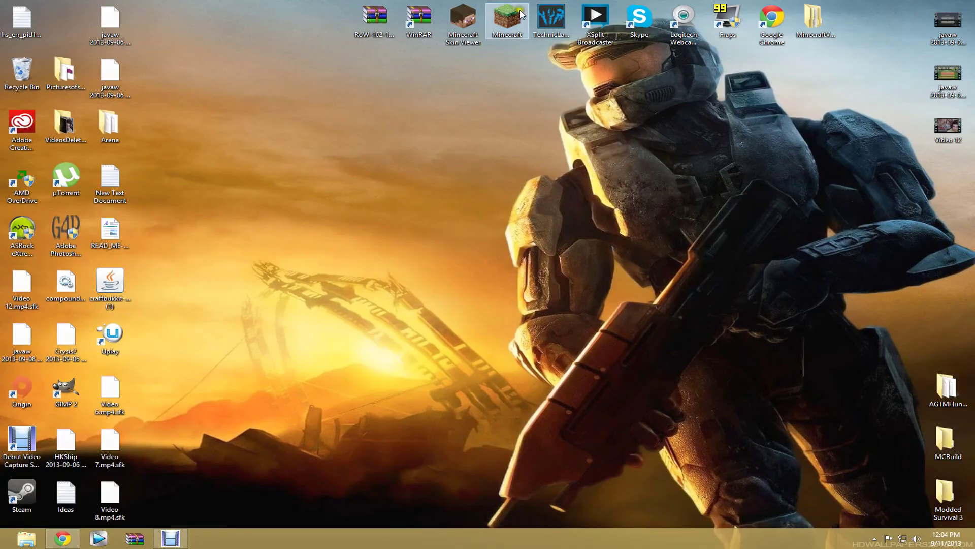
# Launch Minecraft with the Forge profile (1.6.2-Forge9.10.0.804) from the launcher.
pyautogui.doubleClick(507, 20)
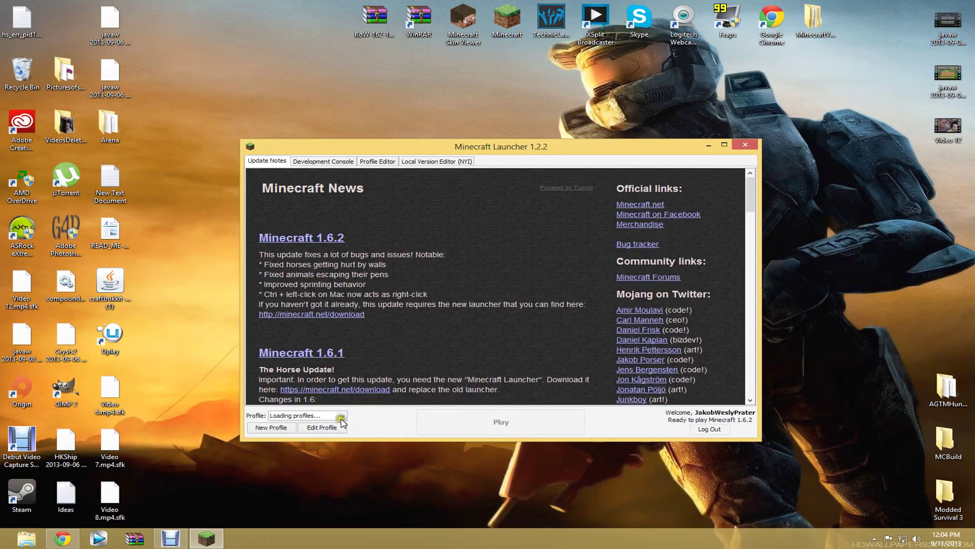
pyautogui.click(342, 416)
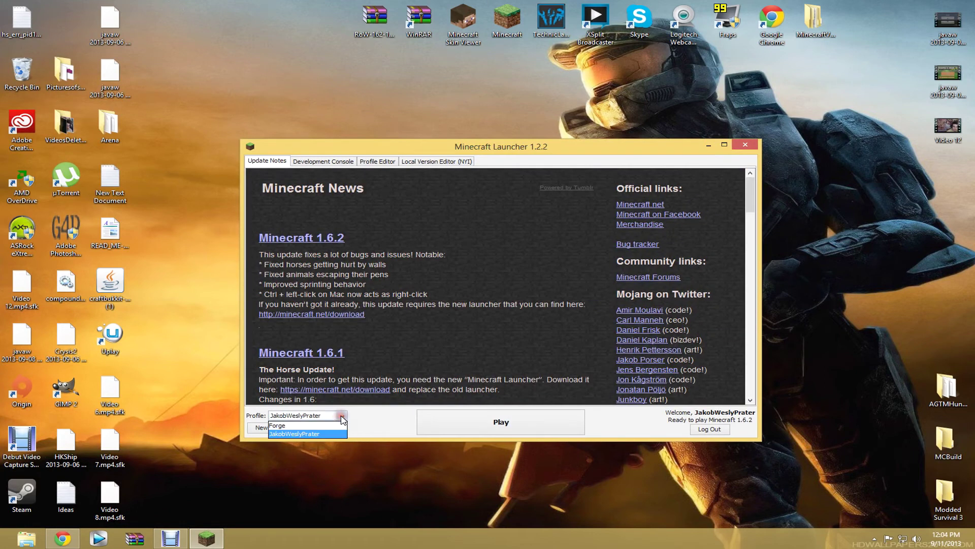
pyautogui.click(283, 426)
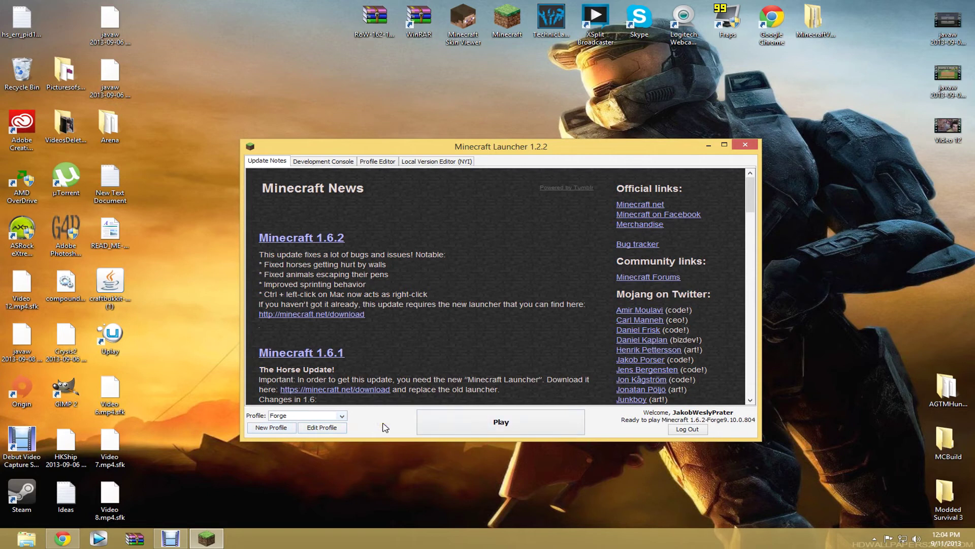
pyautogui.click(459, 423)
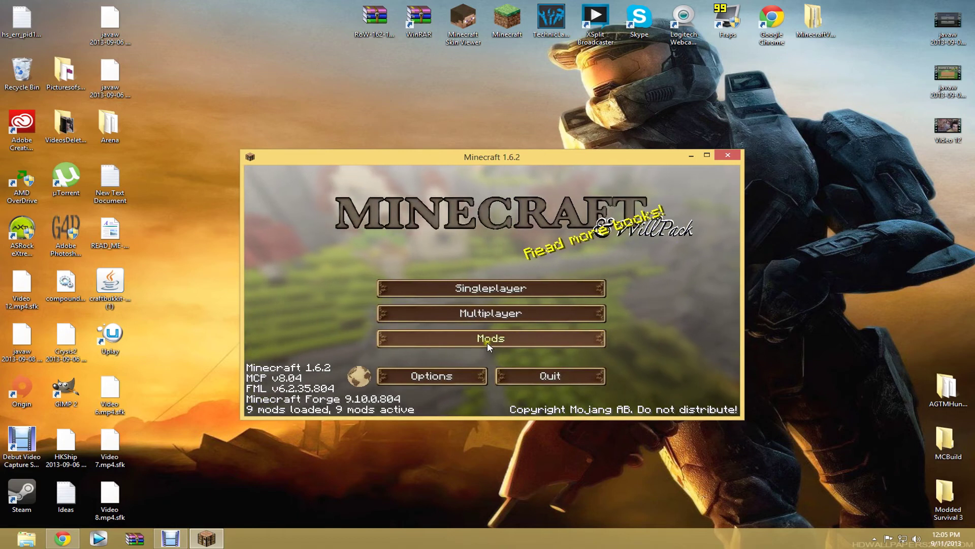
# Check the title screen shows 9 mods loaded, then quit Minecraft.
pyautogui.click(532, 381)
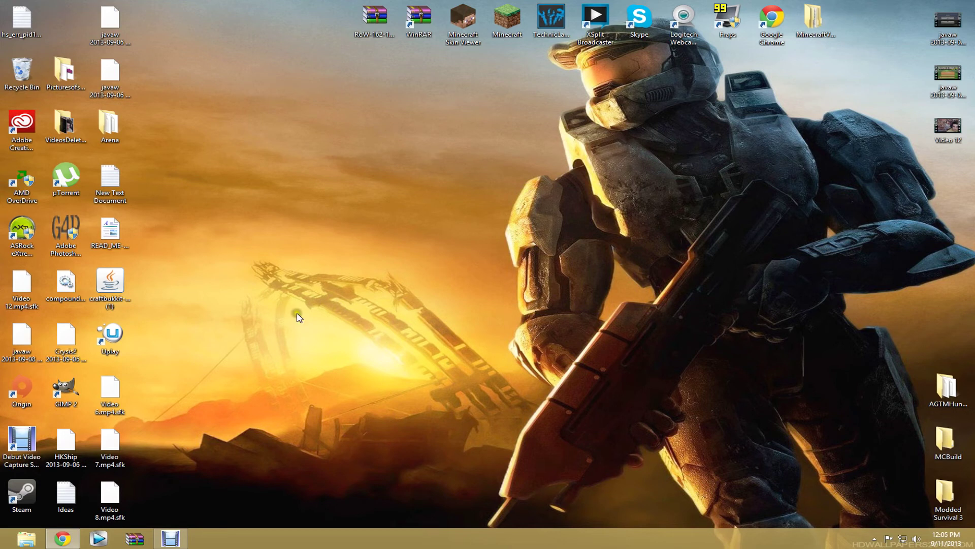
# Restore Chrome and search Google for 'winrar'.
pyautogui.click(62, 538)
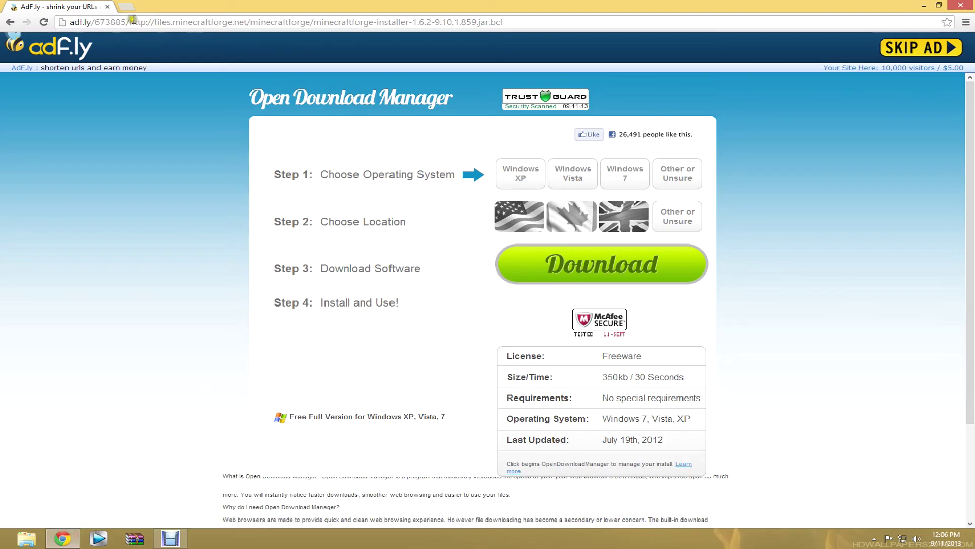
pyautogui.click(87, 22)
pyautogui.write('www.')
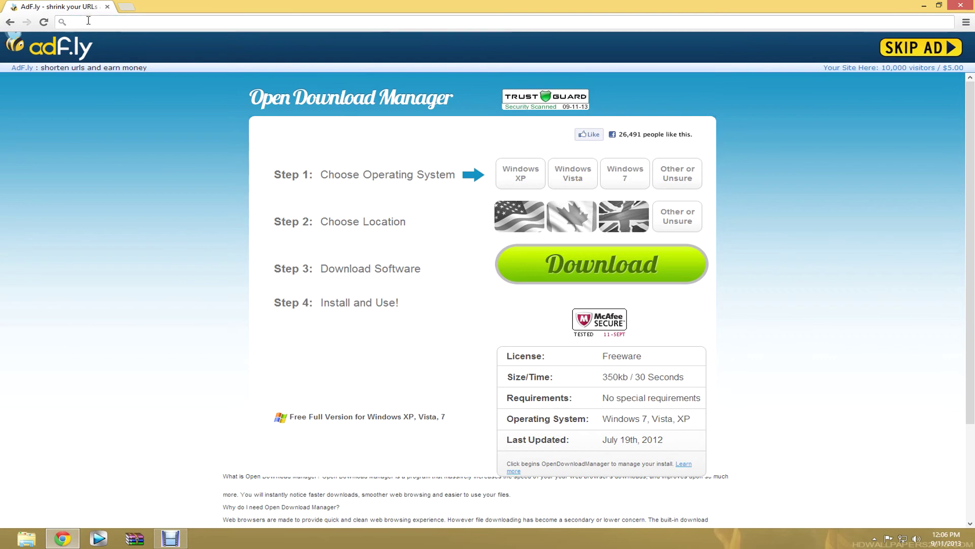
pyautogui.write('google.com')
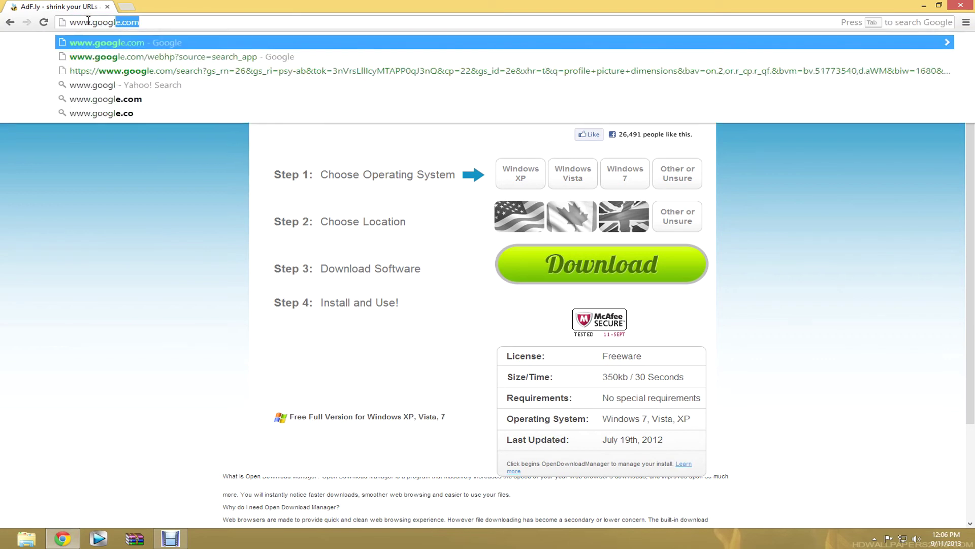
pyautogui.press('Return')
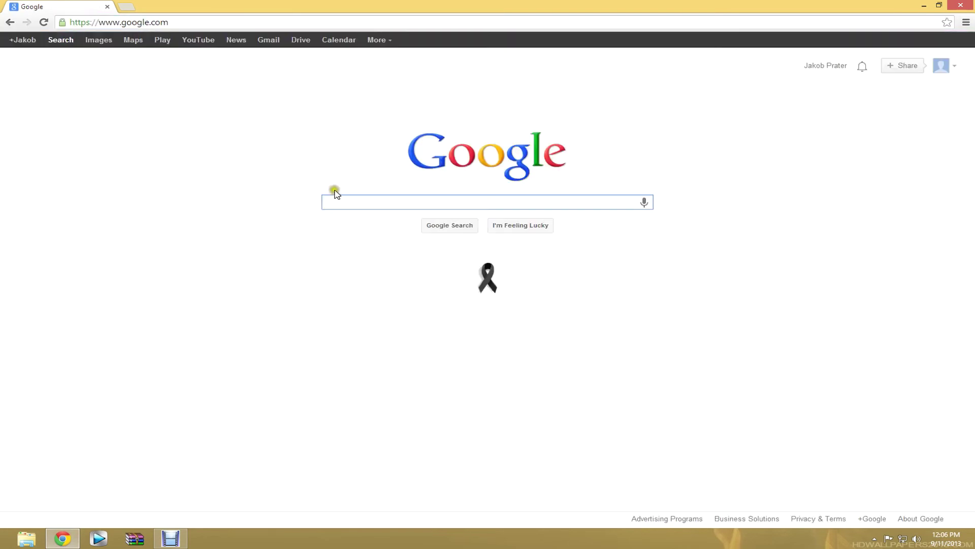
pyautogui.write('winrar')
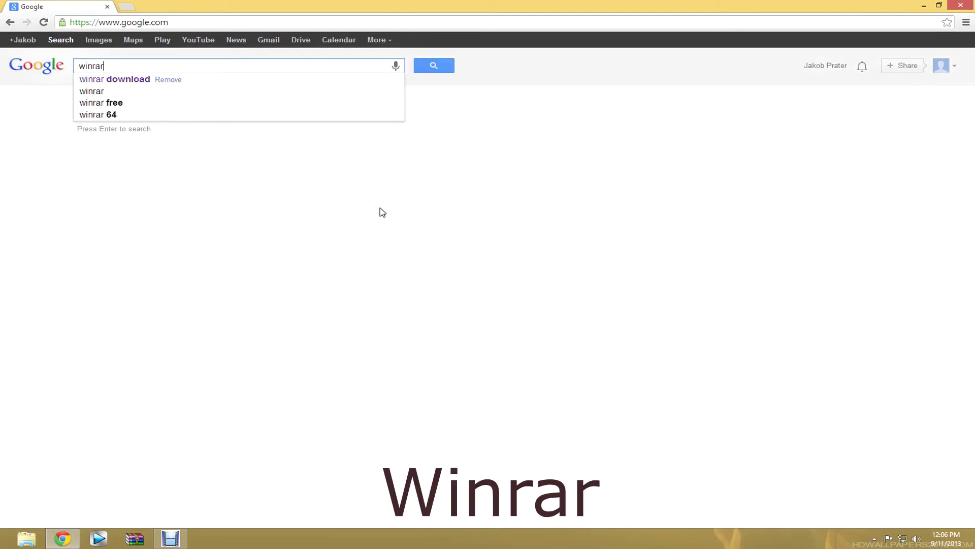
pyautogui.press('Return')
# Minimize Chrome and move the WinRAR desktop shortcut to mid-desktop.
pyautogui.click(240, 138)
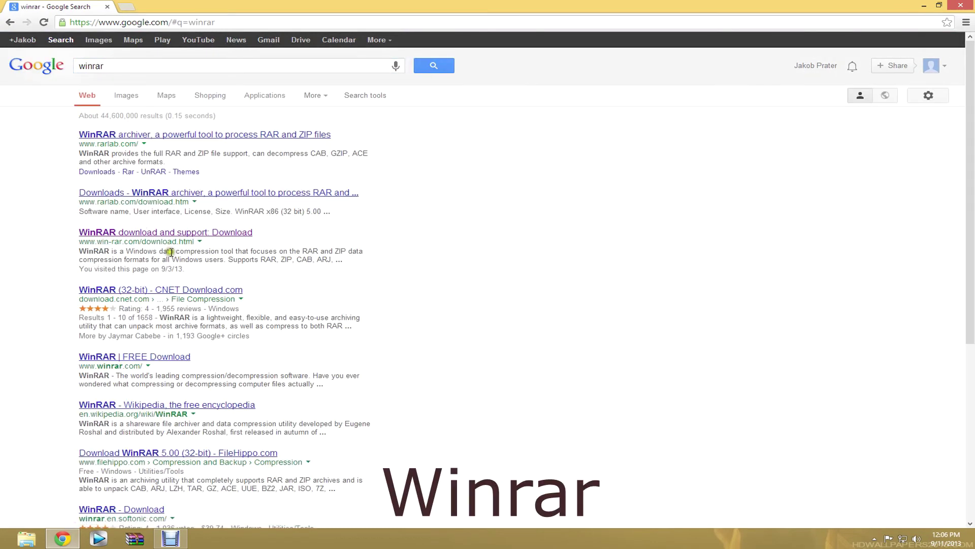
pyautogui.moveTo(94, 242); pyautogui.dragTo(200, 246)
pyautogui.click(488, 251)
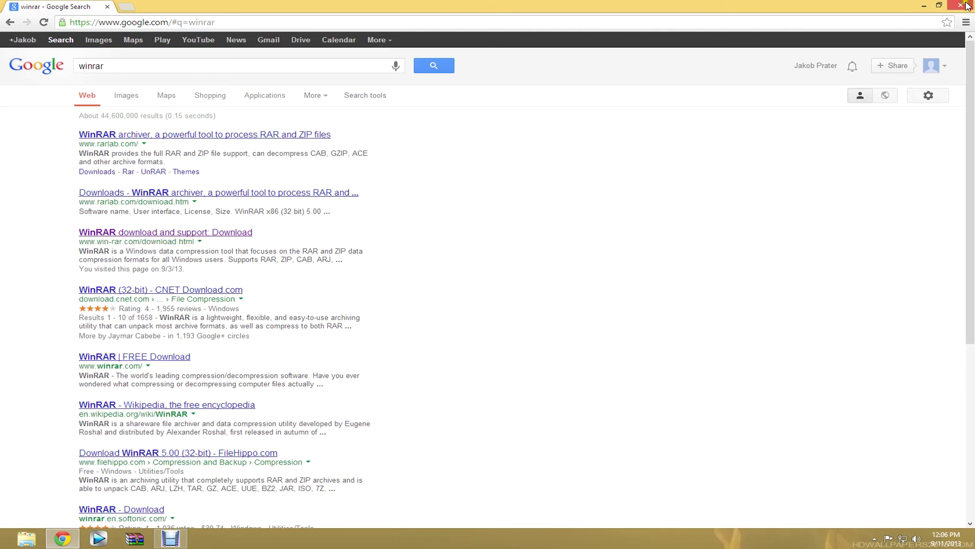
pyautogui.click(924, 5)
pyautogui.moveTo(427, 11); pyautogui.dragTo(428, 217)
pyautogui.moveTo(318, 290); pyautogui.dragTo(567, 161)
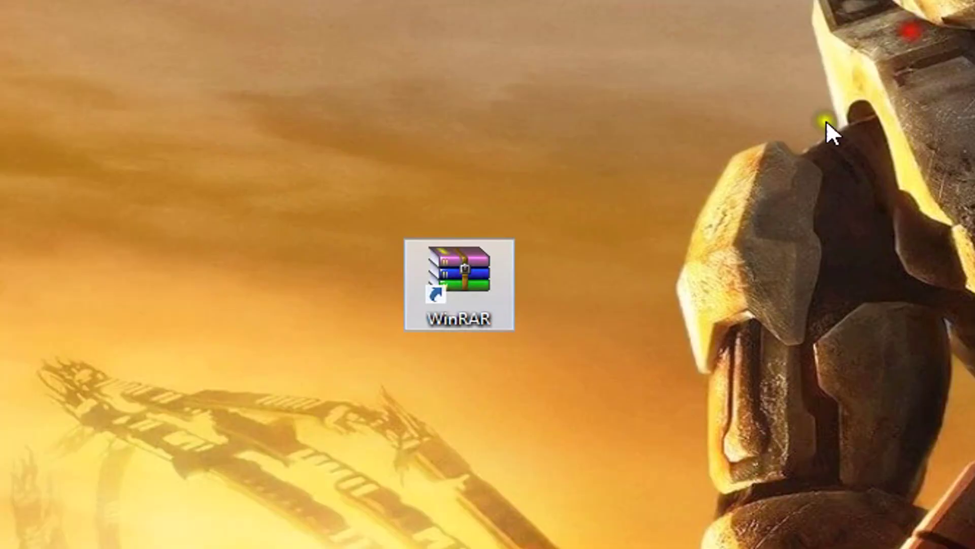
pyautogui.click(473, 449)
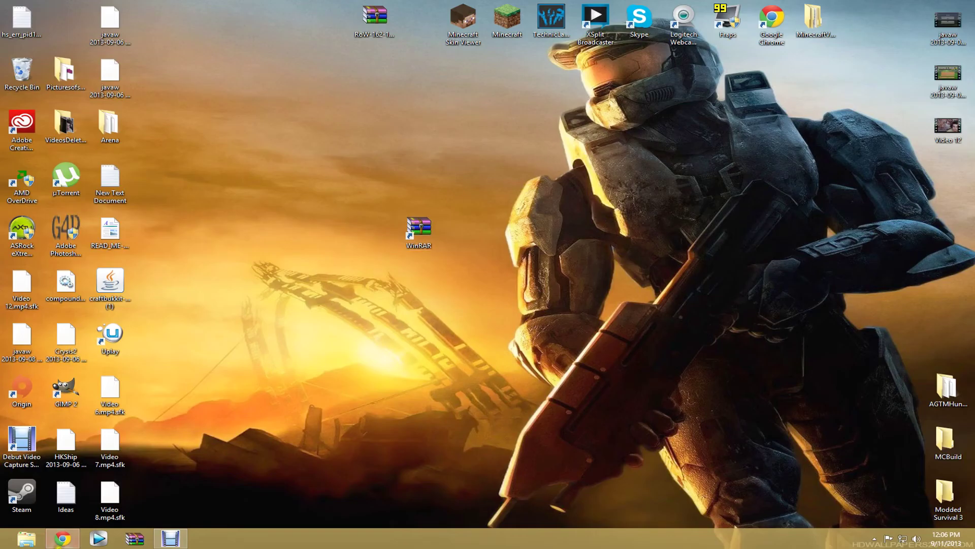
# Bring Chrome back to the win-rar.com page listing WinRAR 5.00 downloads by language.
pyautogui.click(62, 538)
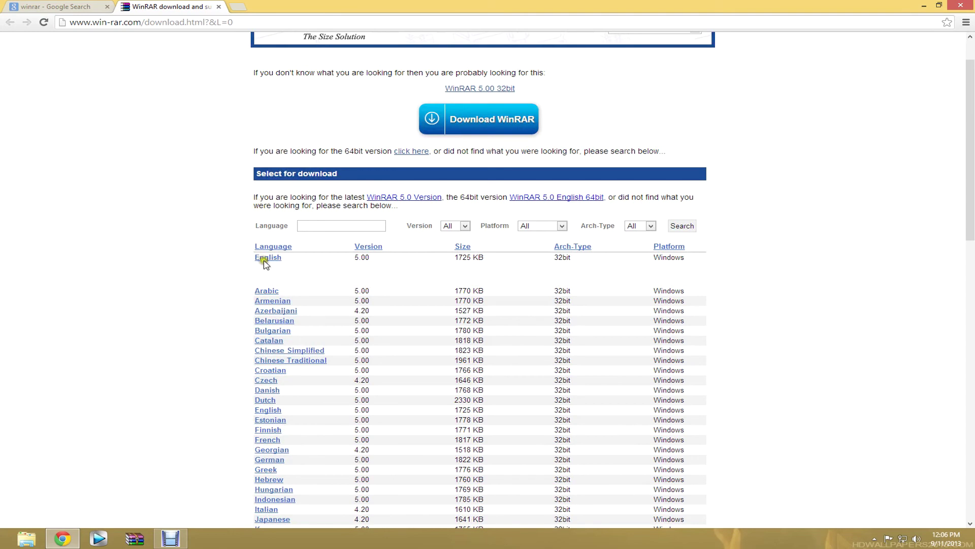
pyautogui.scroll(1, 247, 253)
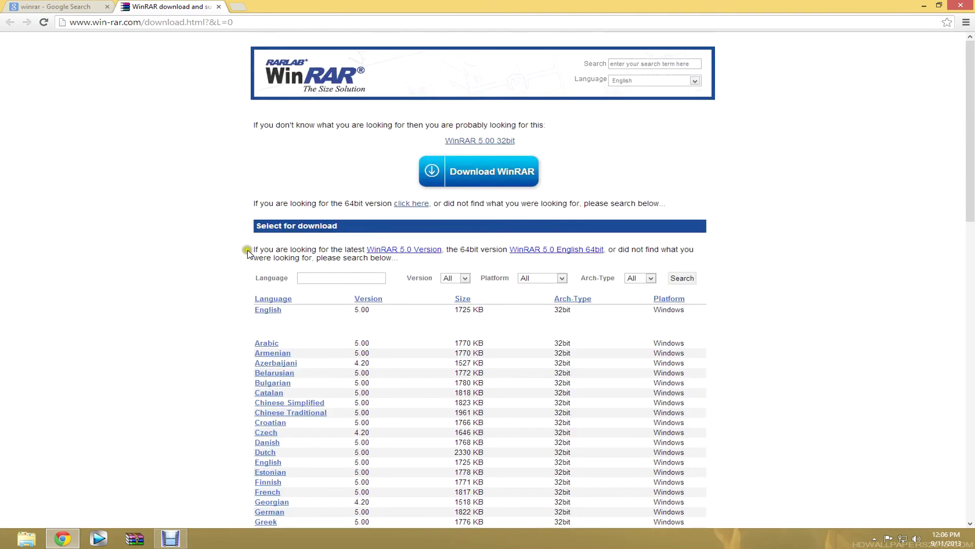
# Download the English WinRAR 5.00 installer and dismiss the downloads bar.
pyautogui.click(264, 311)
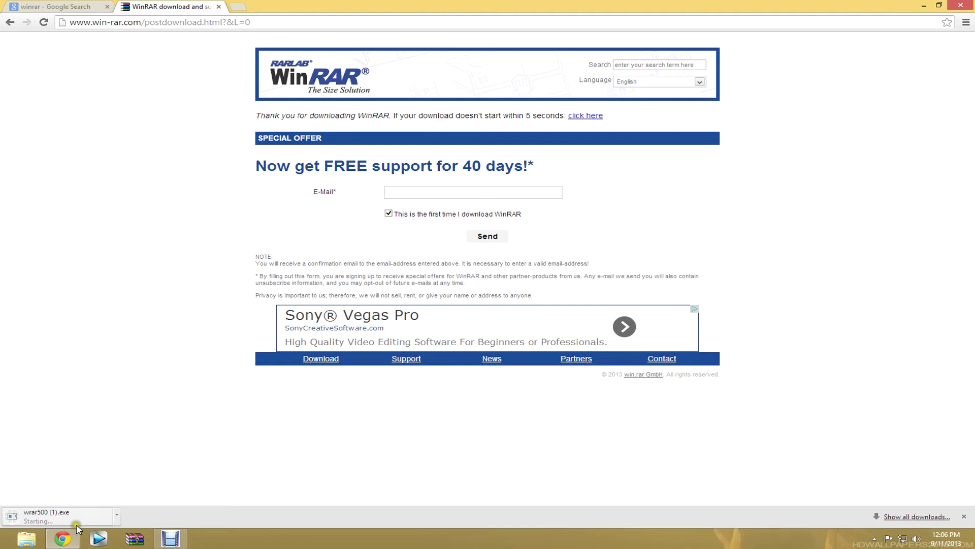
pyautogui.click(963, 516)
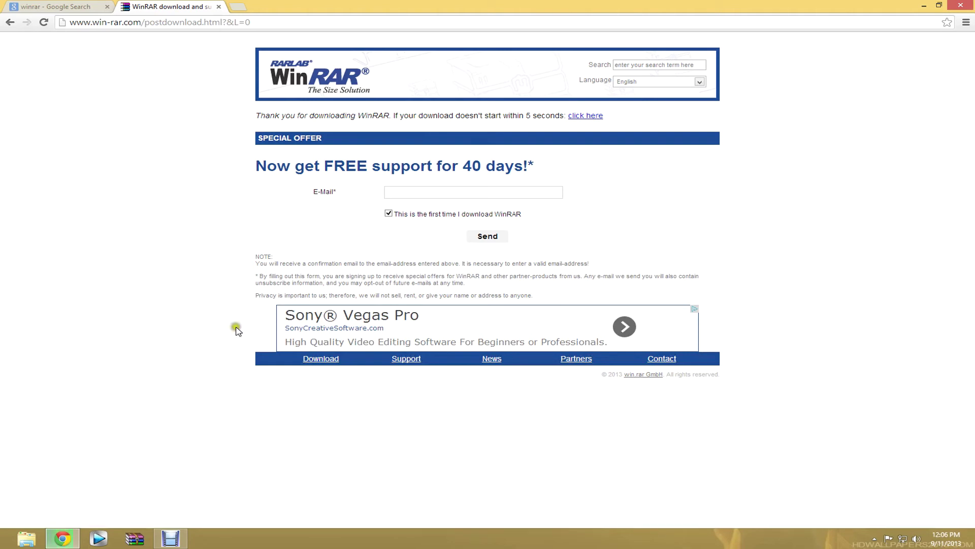
# Close the WinRAR download tab and return the WinRAR shortcut to the desktop's top row.
pyautogui.click(87, 5)
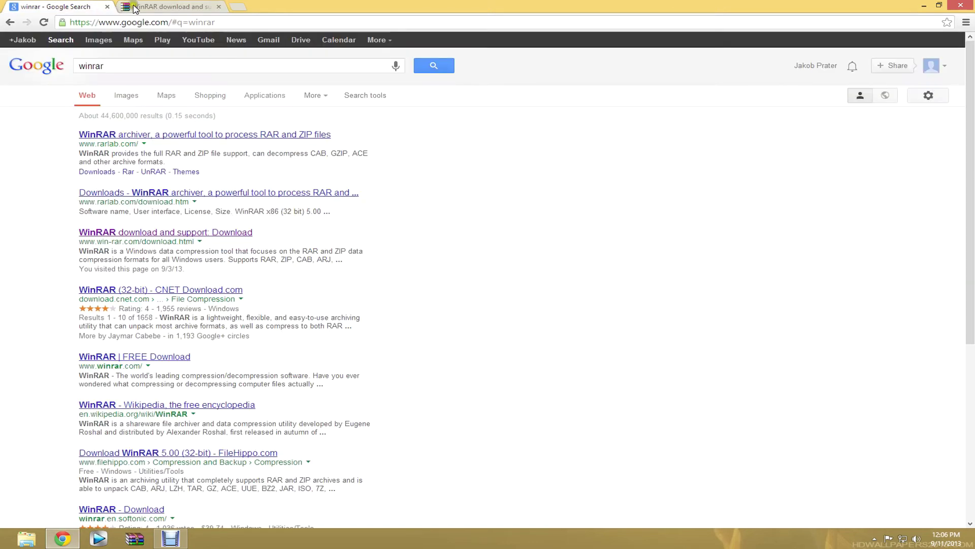
pyautogui.click(135, 6)
pyautogui.click(218, 7)
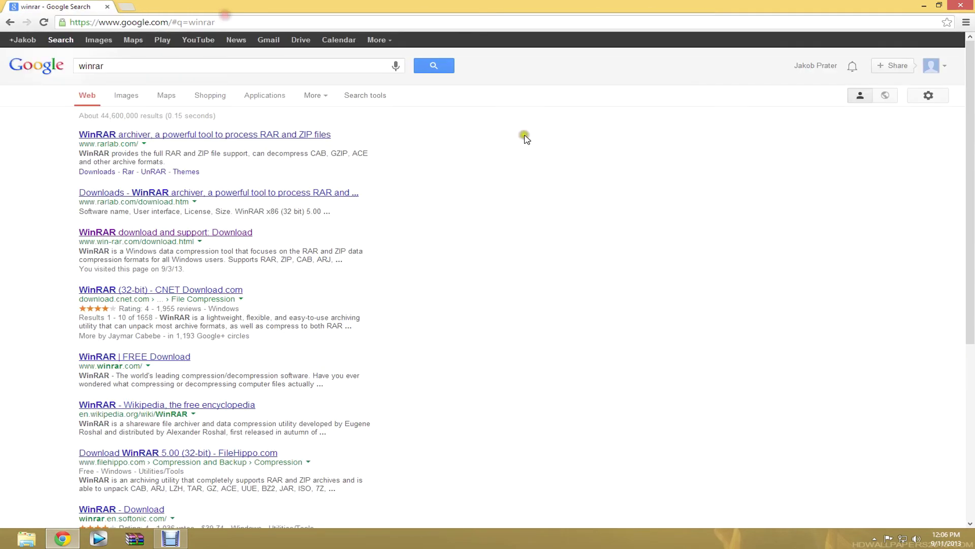
pyautogui.click(923, 5)
pyautogui.moveTo(416, 233); pyautogui.dragTo(457, 165)
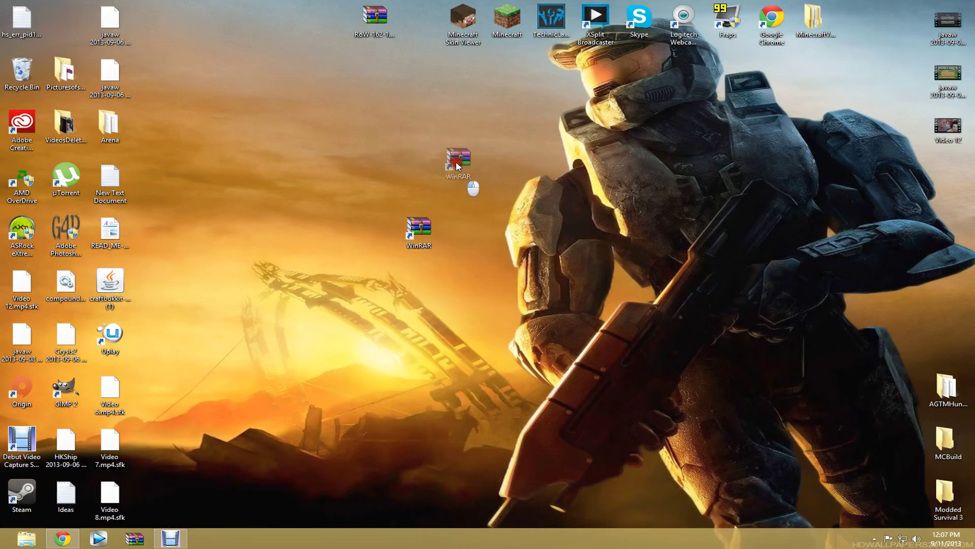
pyautogui.moveTo(411, 23); pyautogui.dragTo(412, 24)
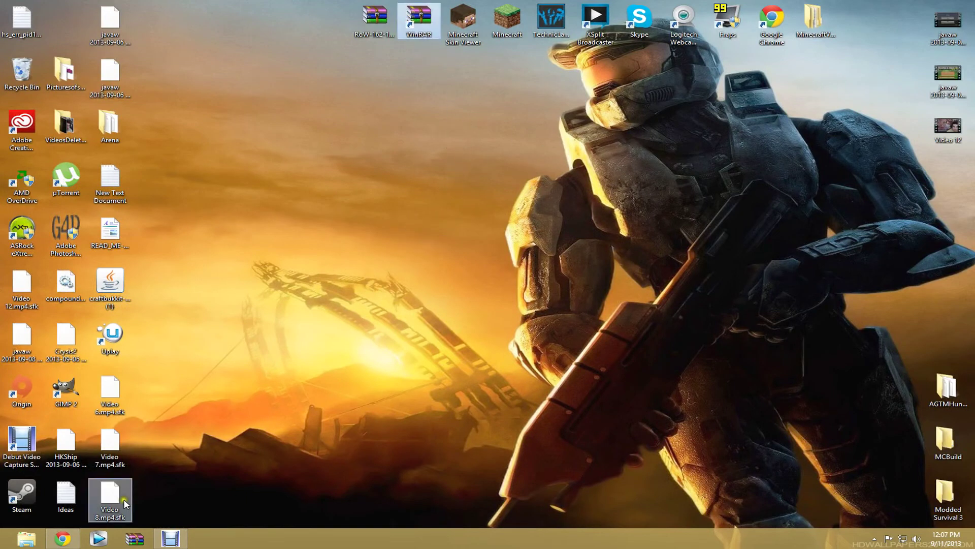
# Restore Chrome and open Planet Minecraft's WillPack page from a new tab.
pyautogui.click(63, 538)
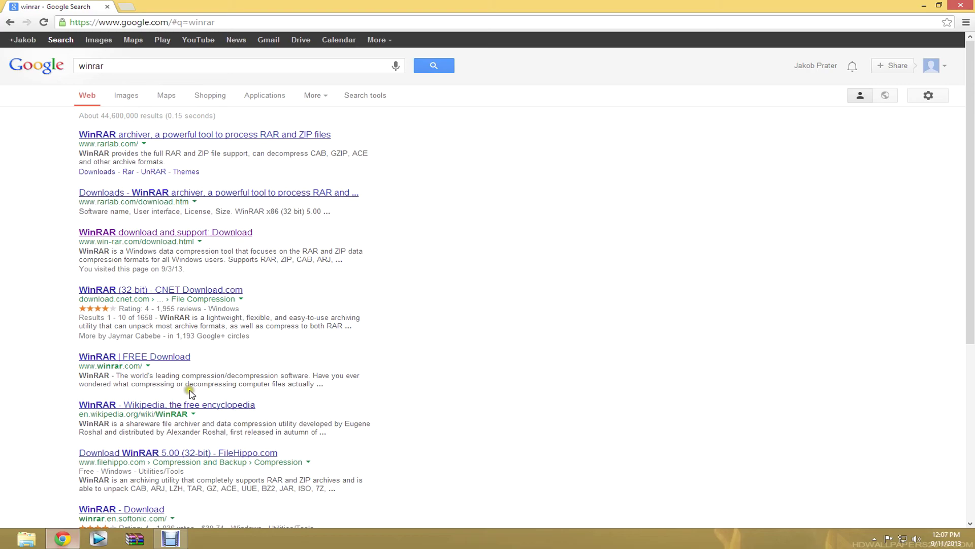
pyautogui.click(128, 7)
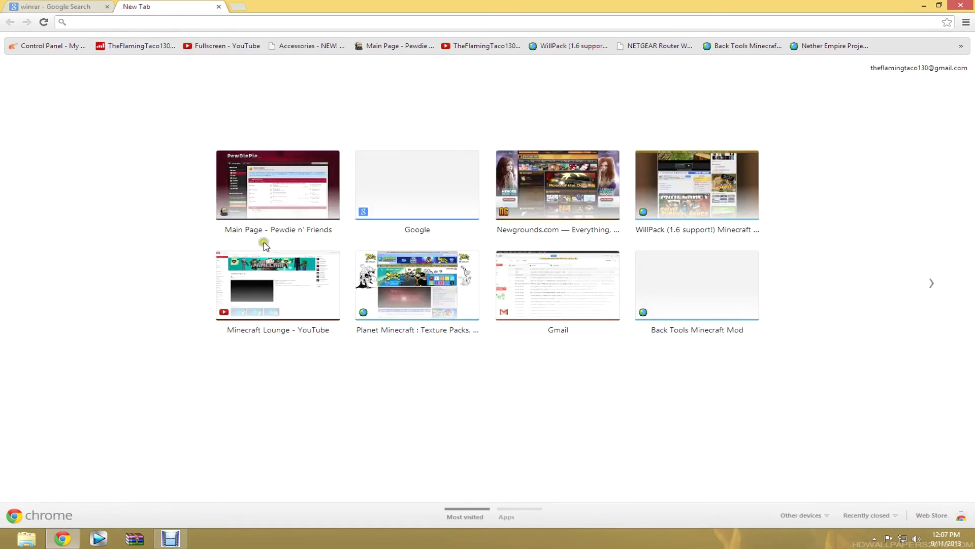
pyautogui.click(697, 207)
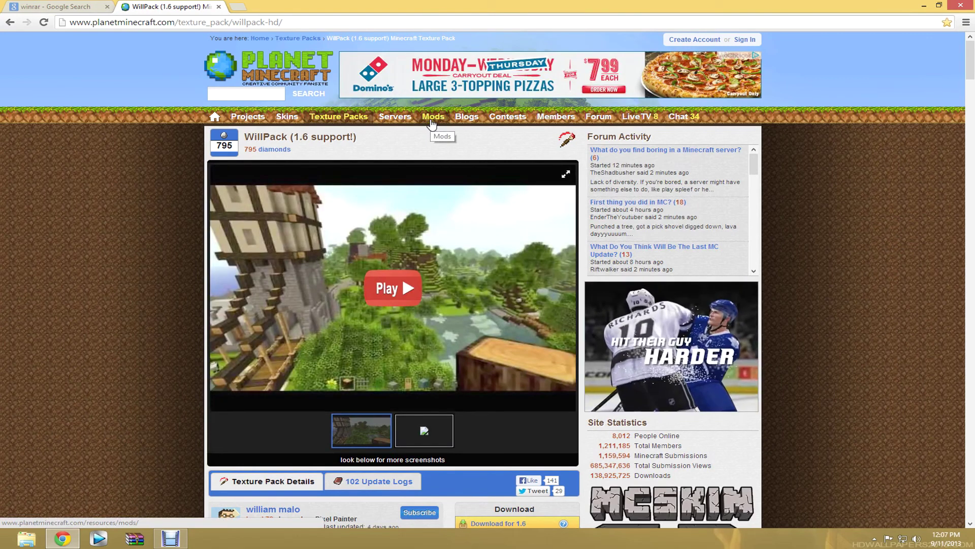
# Open the Zan's Minimap 1.6.2 page from Planet Minecraft's Most Popular mods list.
pyautogui.click(432, 122)
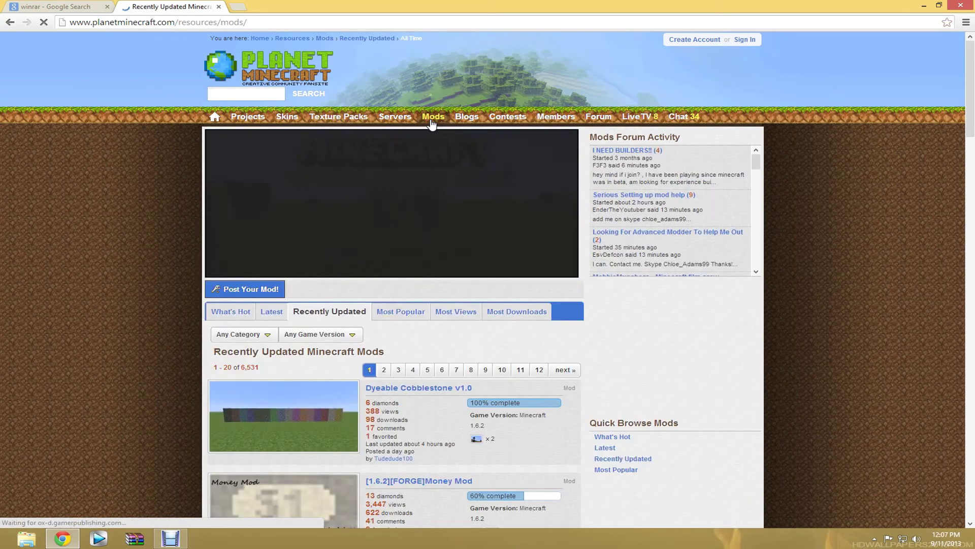
pyautogui.click(414, 311)
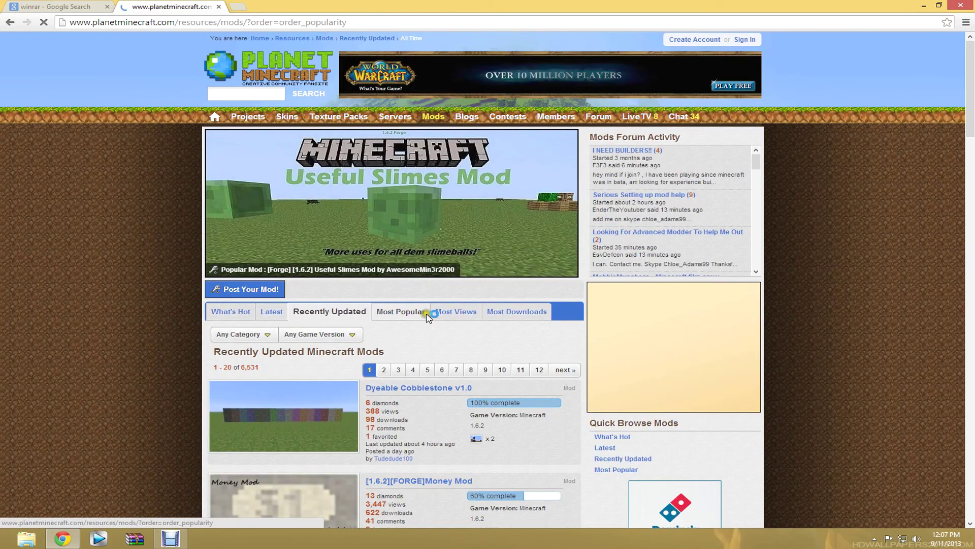
pyautogui.scroll(-1, 401, 299)
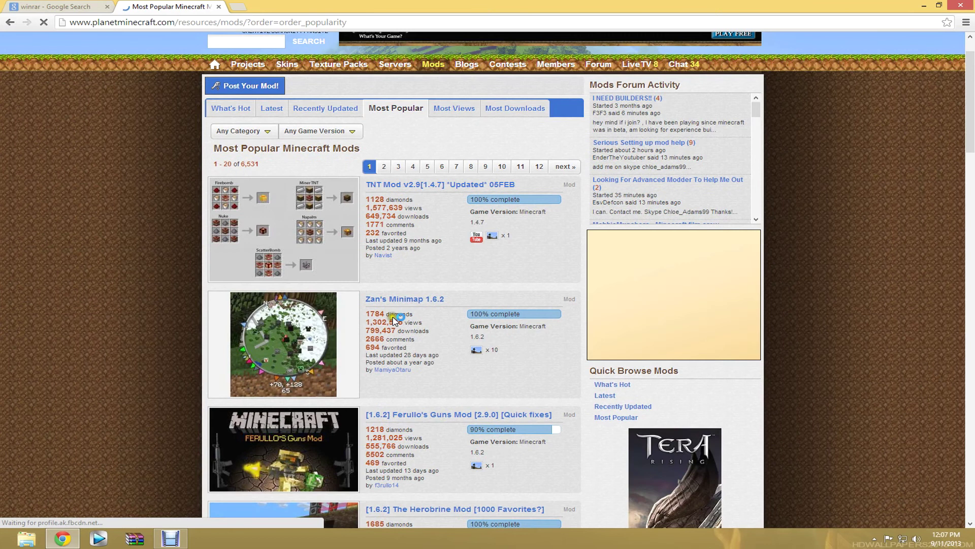
pyautogui.scroll(-1, 401, 299)
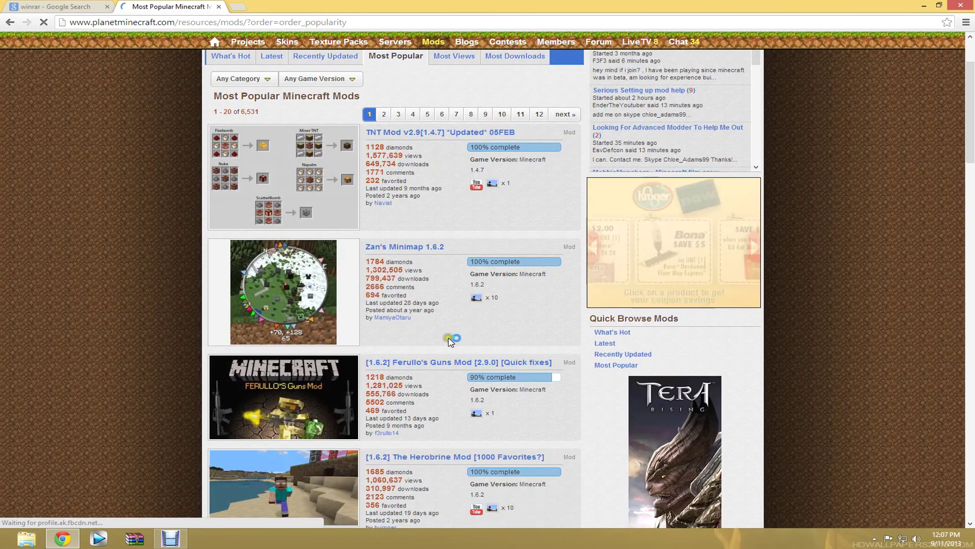
pyautogui.click(397, 249)
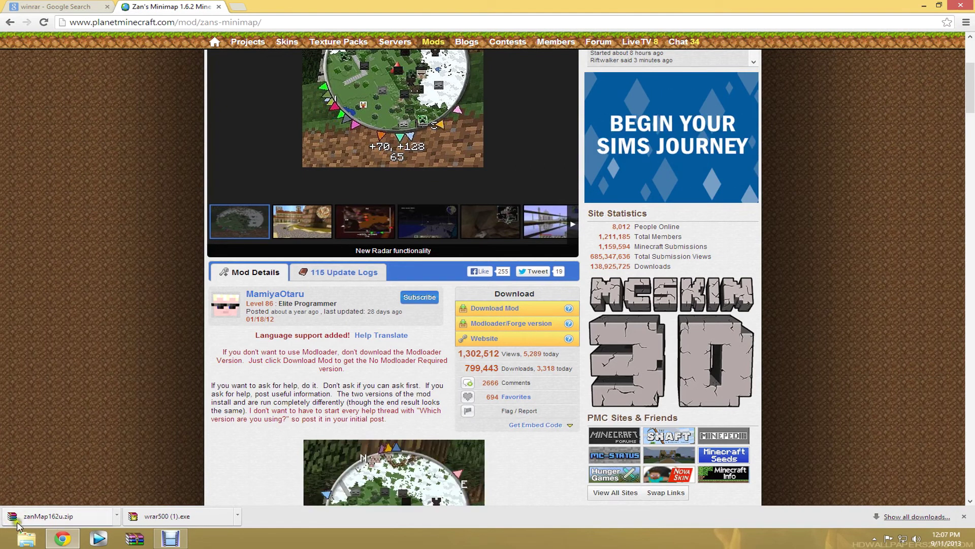
# Open zanMap162u.zip in WinRAR, go up to Downloads, minimize Chrome, and park WinRAR at the bottom.
pyautogui.click(49, 519)
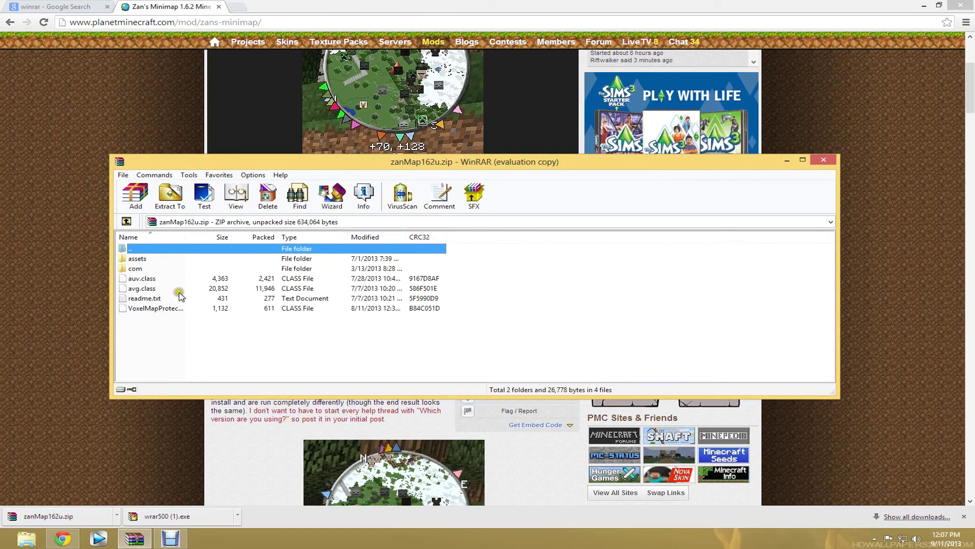
pyautogui.click(126, 221)
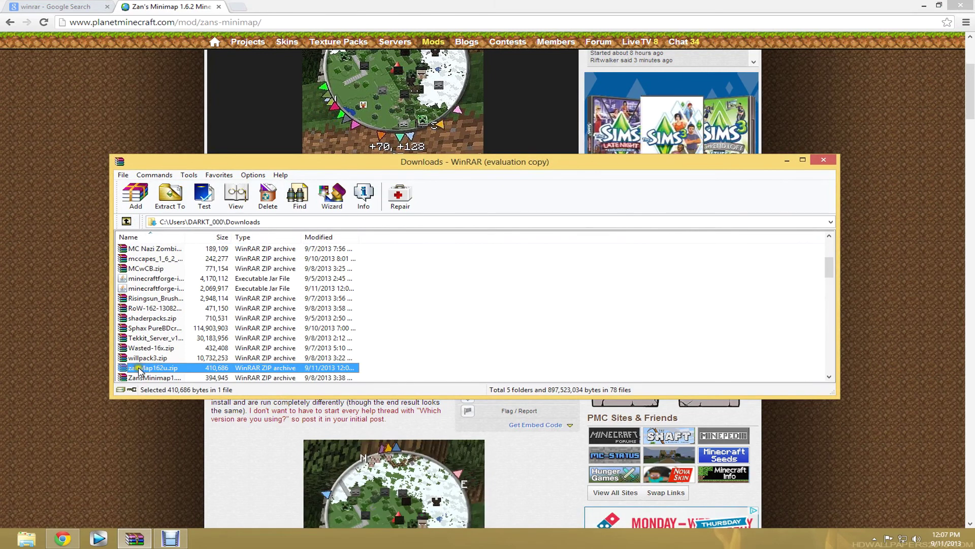
pyautogui.click(924, 6)
pyautogui.moveTo(551, 169); pyautogui.dragTo(547, 517)
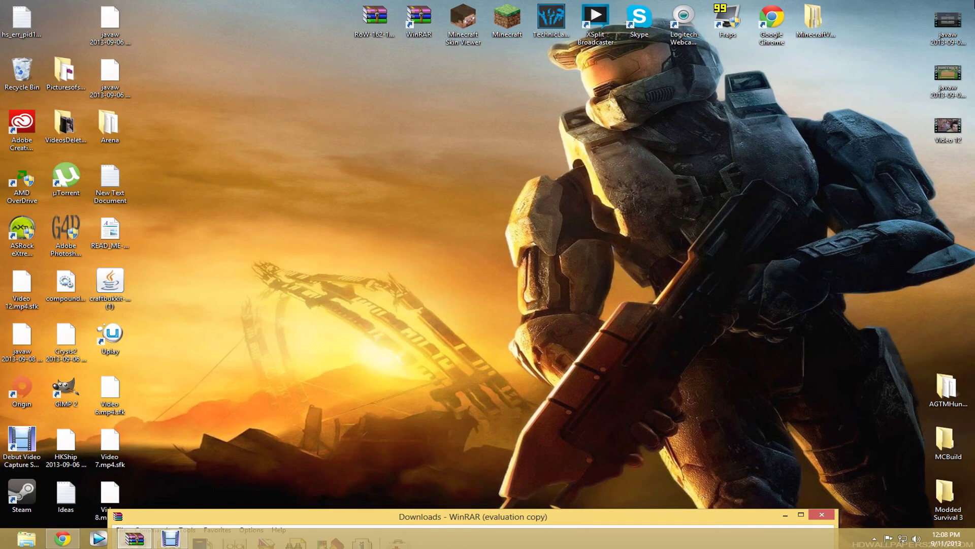
# Search for %appdata% and open the Roaming folder in File Explorer.
pyautogui.moveTo(973, 2)
pyautogui.click(951, 168)
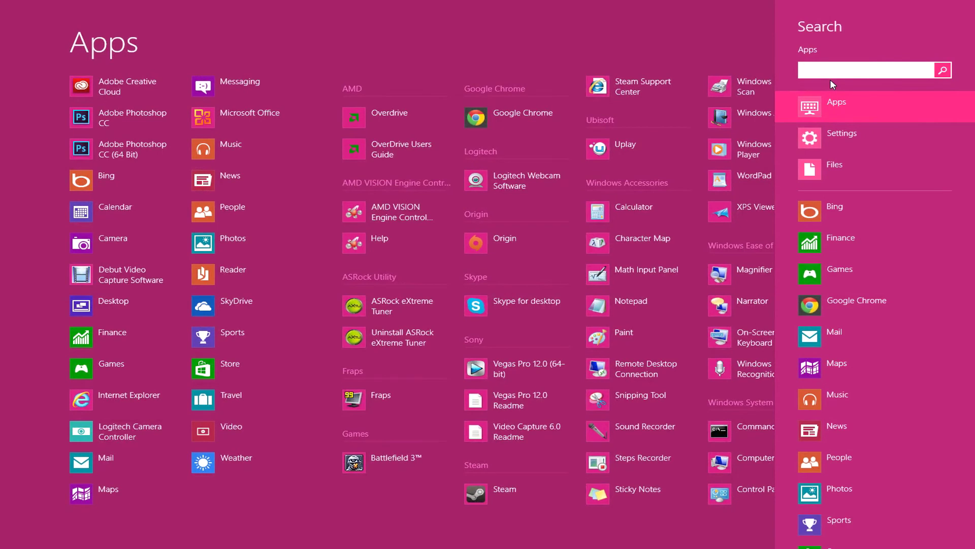
pyautogui.write('%')
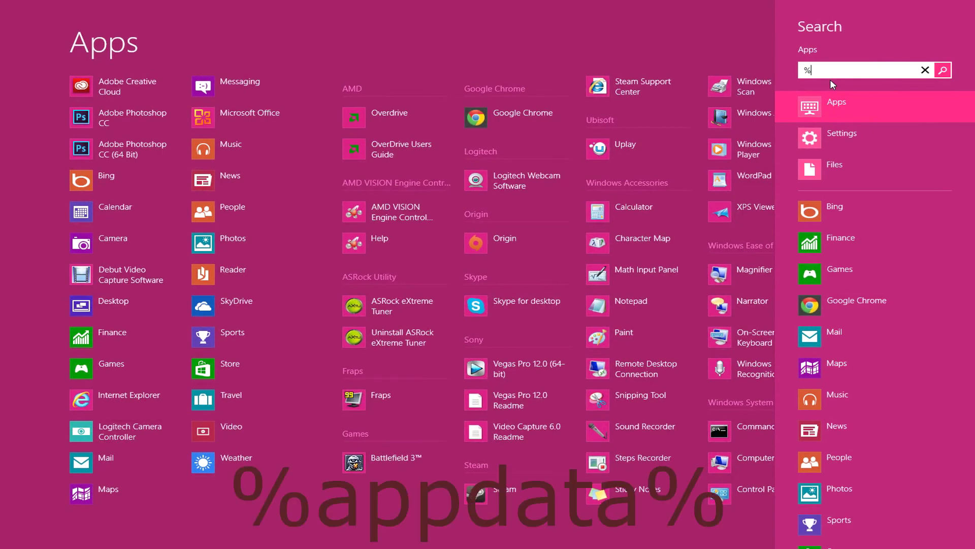
pyautogui.write('appdata')
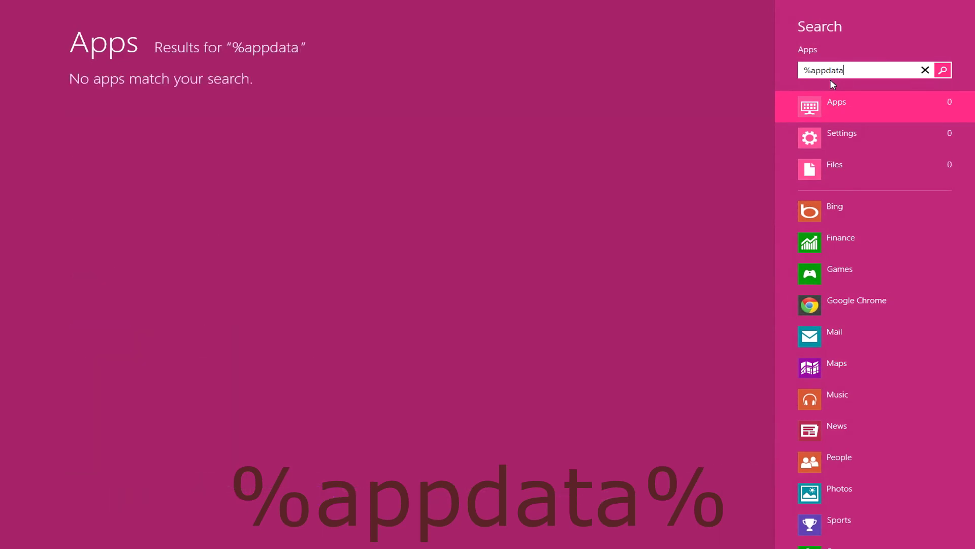
pyautogui.write('%')
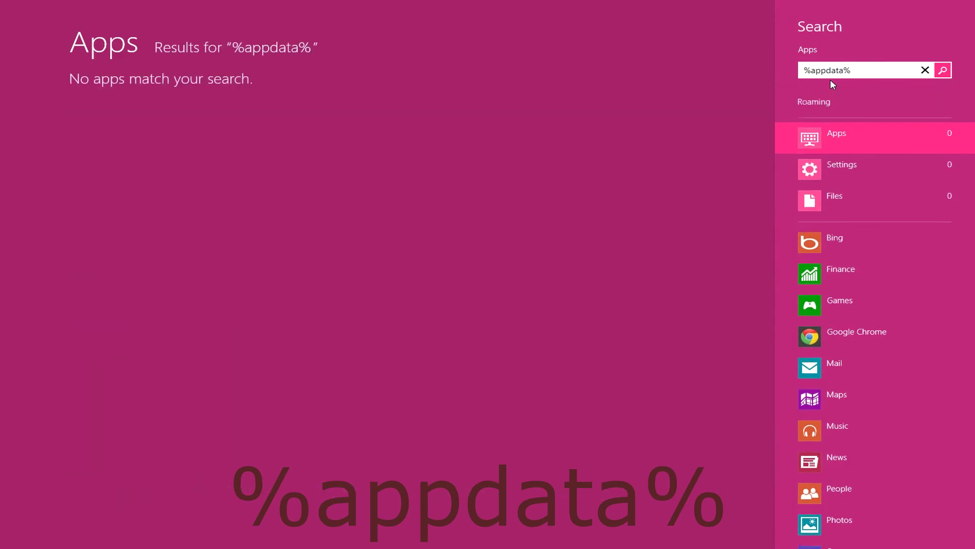
pyautogui.click(821, 105)
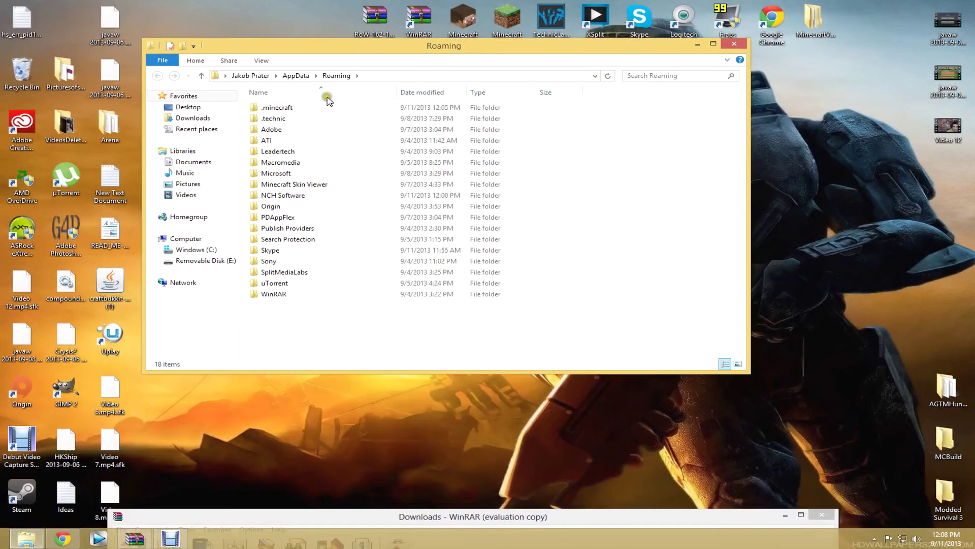
# Open .minecraft\mods and arrange it alongside the WinRAR Downloads window.
pyautogui.doubleClick(292, 111)
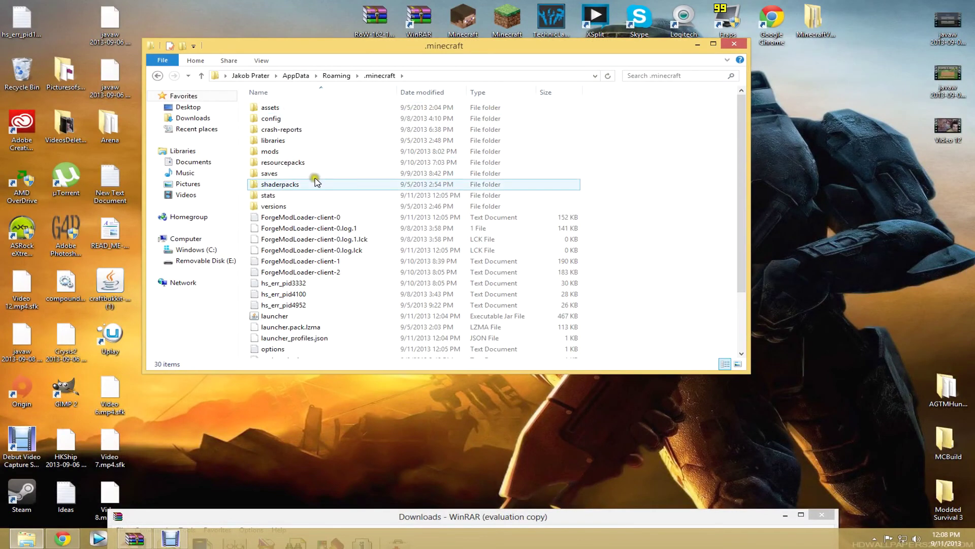
pyautogui.doubleClick(289, 154)
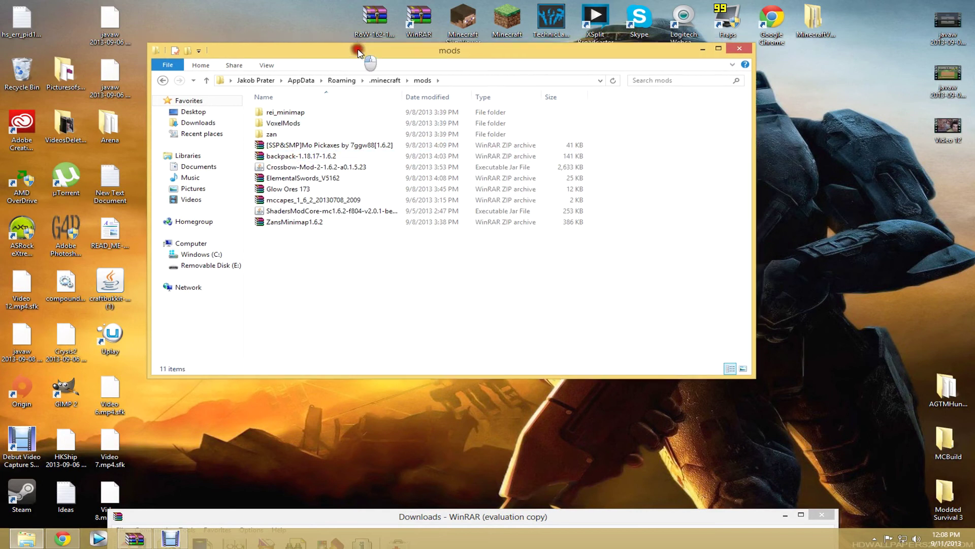
pyautogui.moveTo(354, 46); pyautogui.dragTo(461, 73)
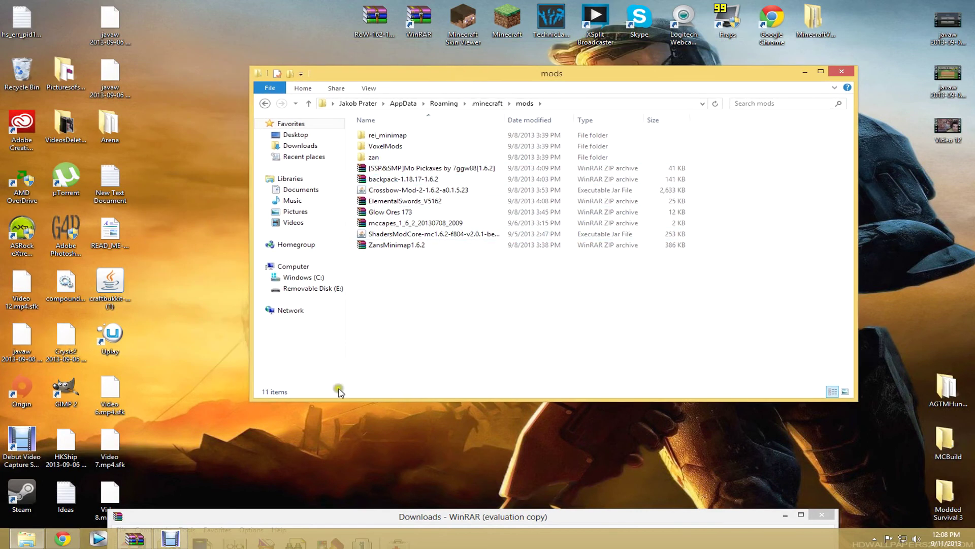
pyautogui.moveTo(287, 522); pyautogui.dragTo(251, 27)
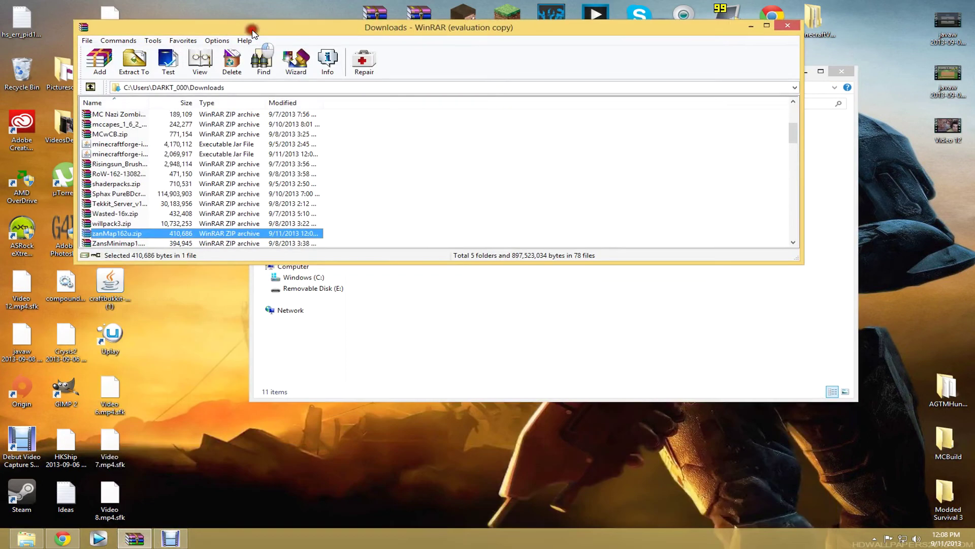
pyautogui.moveTo(131, 233); pyautogui.dragTo(427, 339)
pyautogui.moveTo(350, 280); pyautogui.dragTo(202, 233)
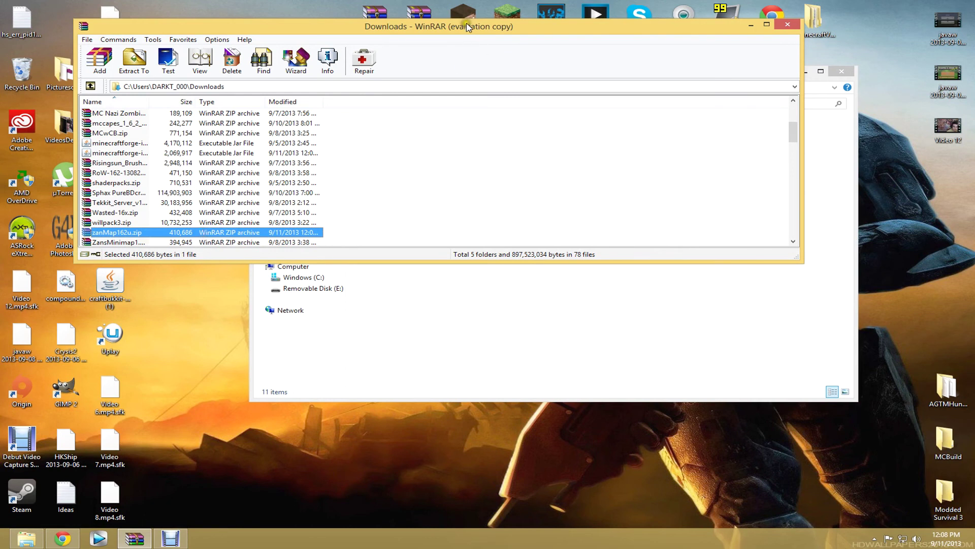
pyautogui.moveTo(468, 28); pyautogui.dragTo(550, 233)
pyautogui.moveTo(438, 245); pyautogui.dragTo(450, 268)
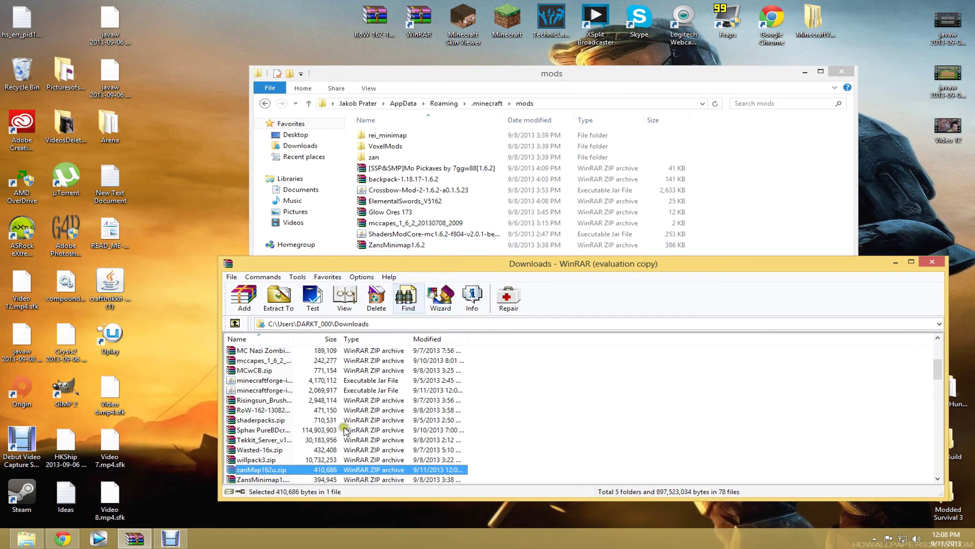
# Inspect zanMap162u.zip's contents, then close the archive and the mods folder.
pyautogui.doubleClick(298, 471)
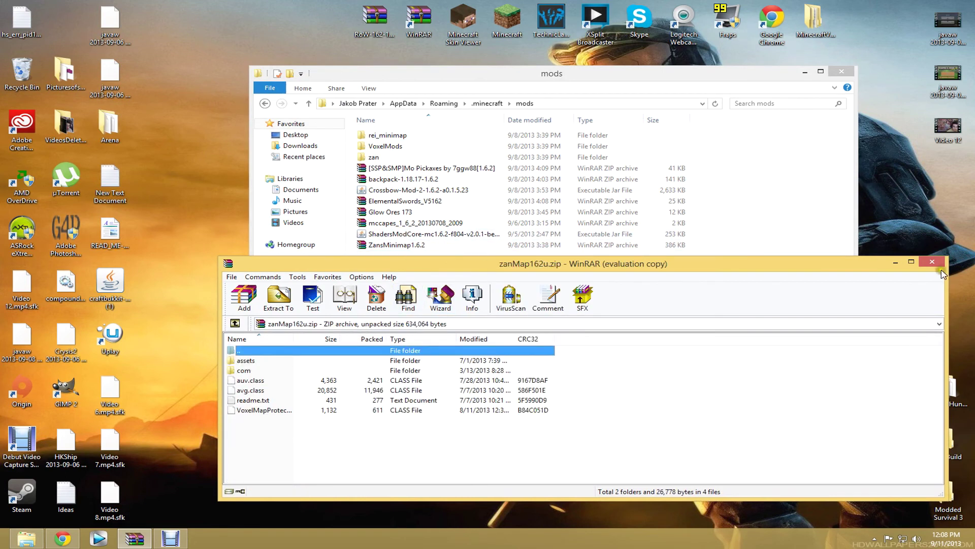
pyautogui.click(932, 261)
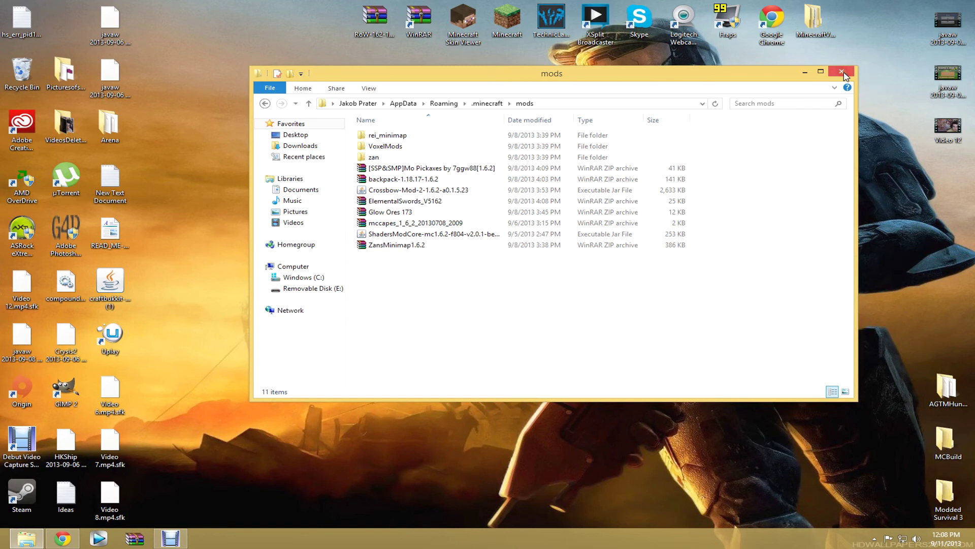
pyautogui.click(840, 74)
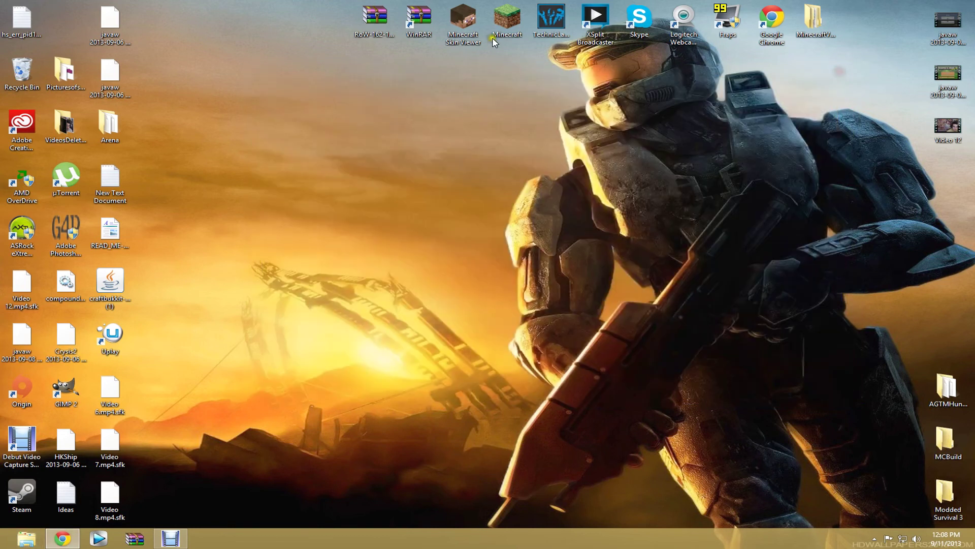
# Launch Minecraft with the Forge profile and play offline.
pyautogui.doubleClick(519, 34)
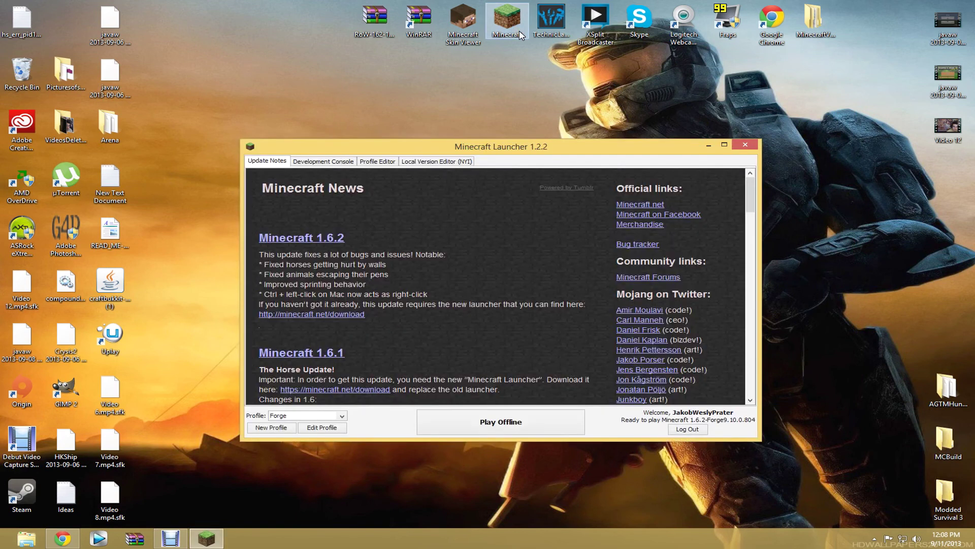
pyautogui.click(501, 423)
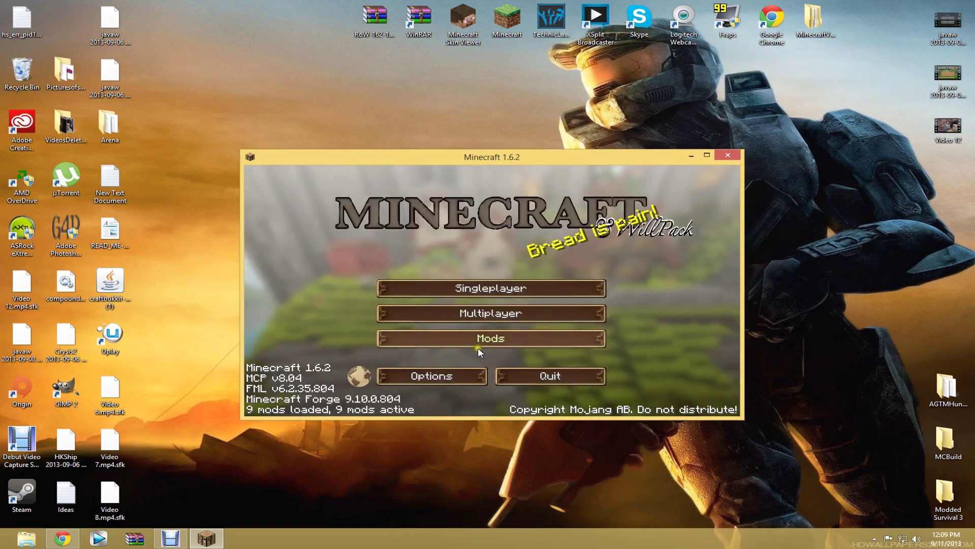
pyautogui.click(478, 339)
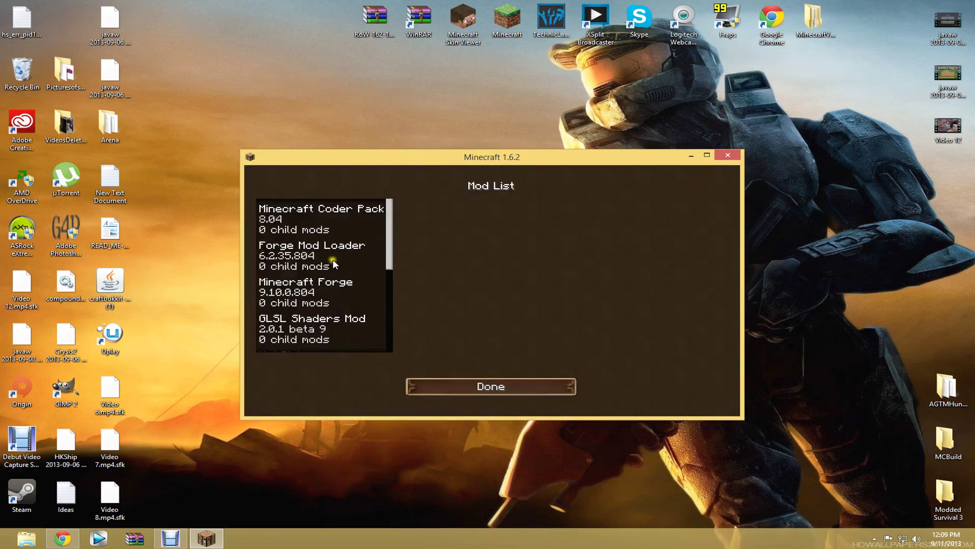
pyautogui.moveTo(392, 226); pyautogui.dragTo(389, 326)
pyautogui.click(317, 323)
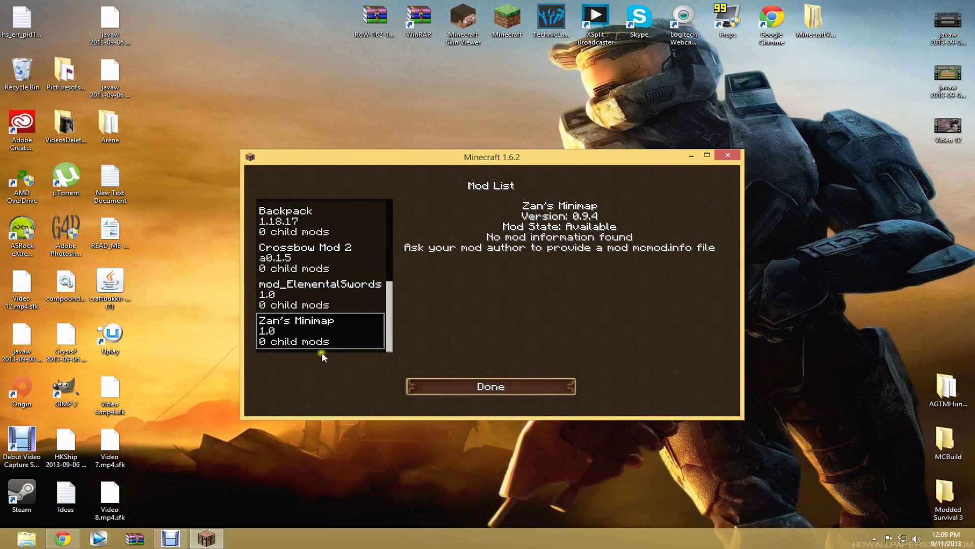
pyautogui.click(450, 387)
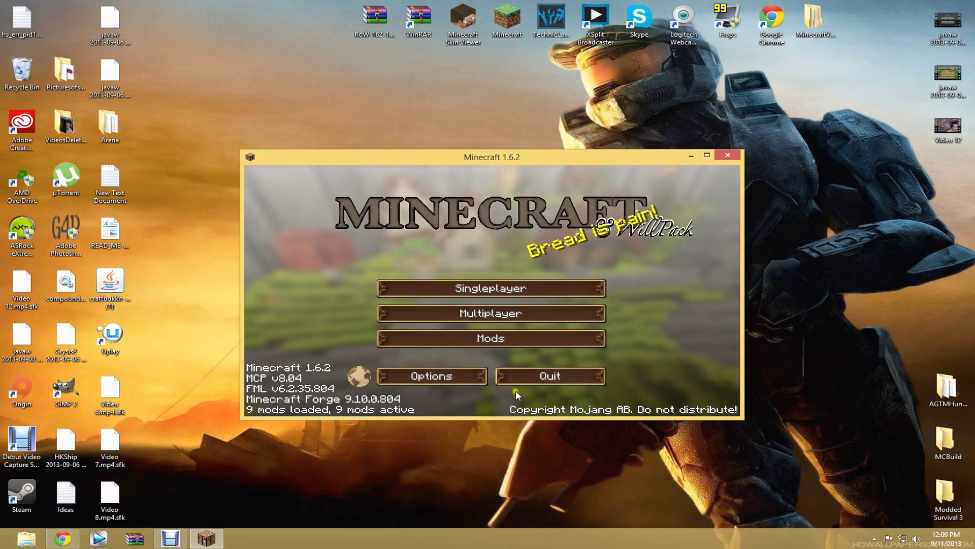
pyautogui.moveTo(631, 159); pyautogui.dragTo(630, 107)
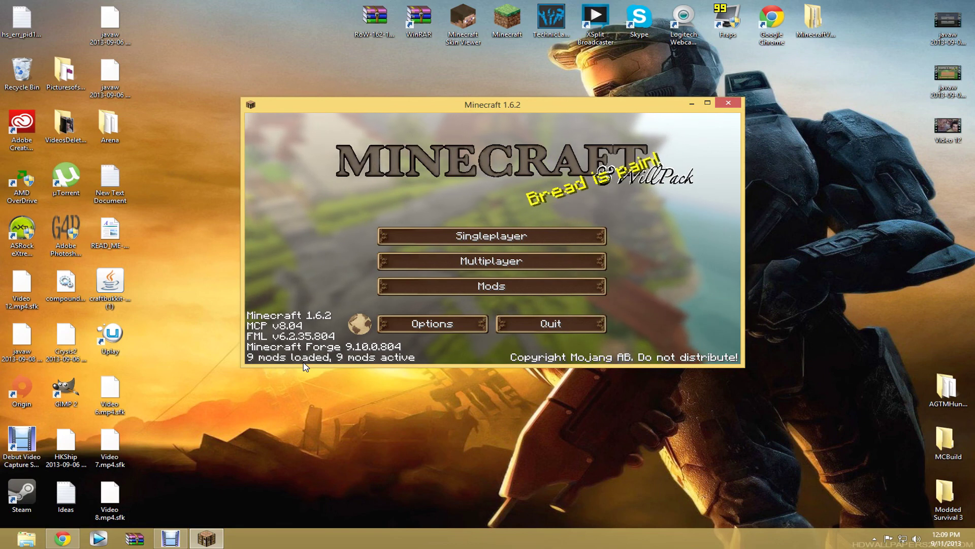
pyautogui.moveTo(528, 109); pyautogui.dragTo(519, 132)
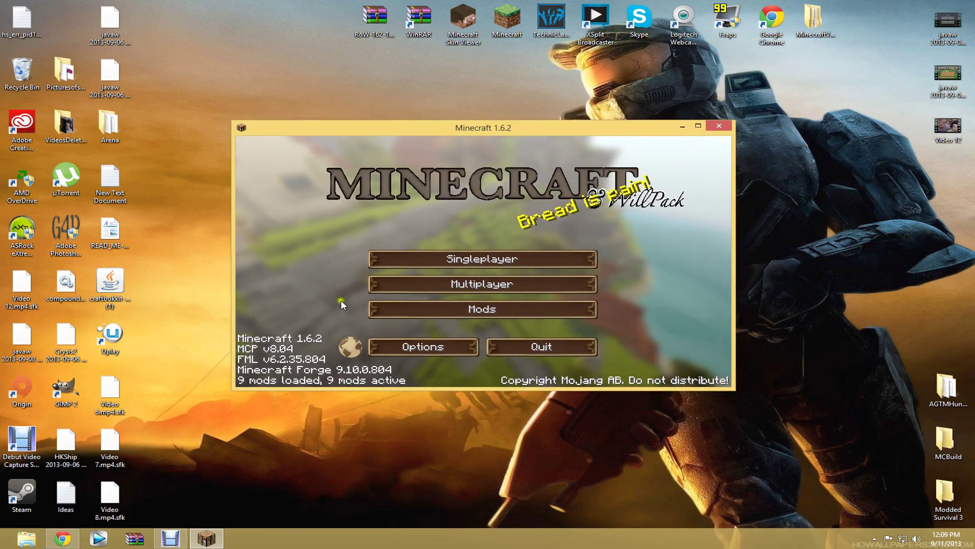
# Back in Chrome, open Planet Minecraft's Mods and scroll through the Most Popular list.
pyautogui.click(68, 541)
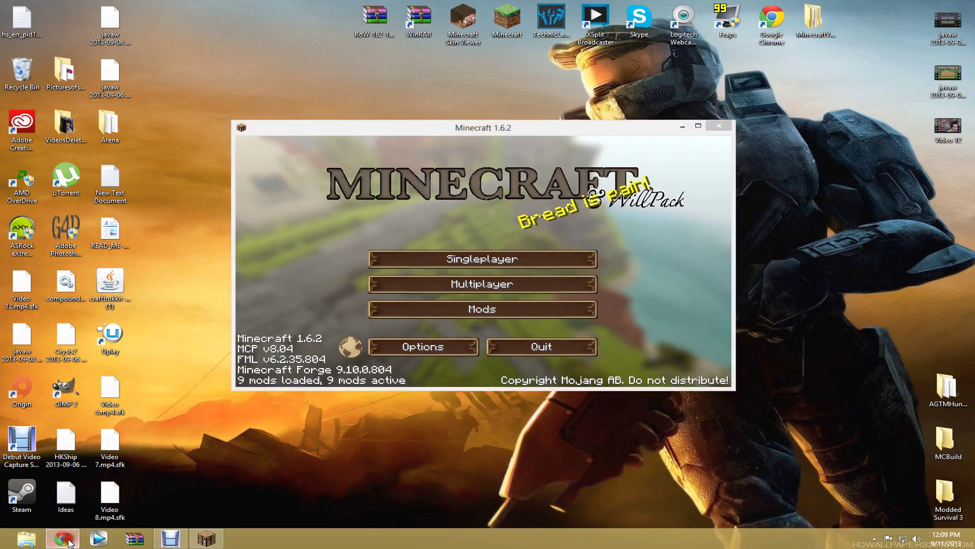
pyautogui.scroll(2, 428, 152)
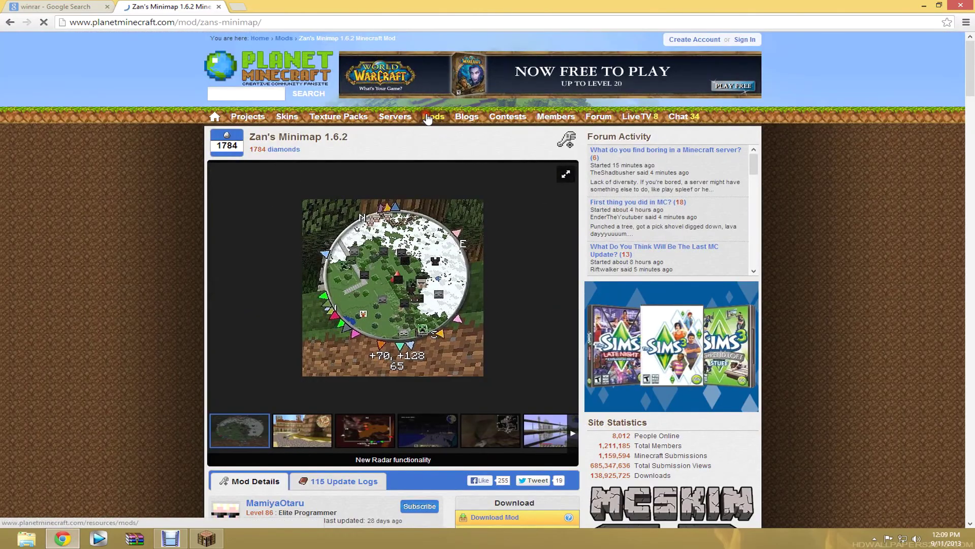
pyautogui.click(428, 118)
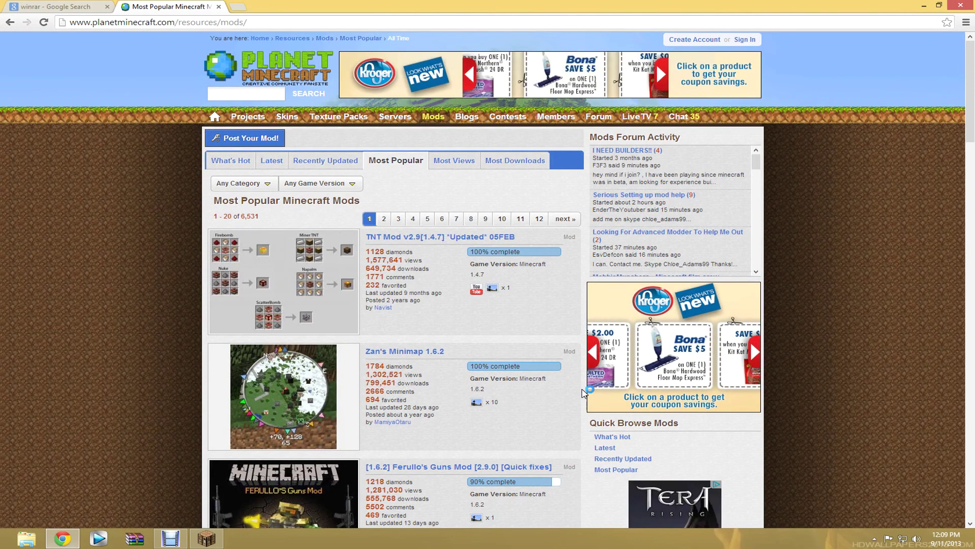
pyautogui.scroll(-4, 559, 391)
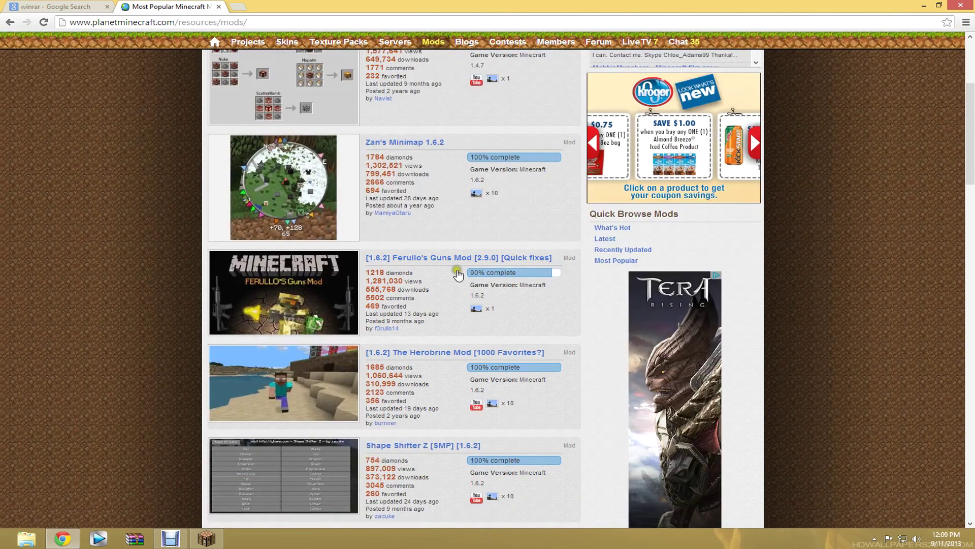
pyautogui.scroll(-4, 411, 382)
pyautogui.scroll(-2, 413, 379)
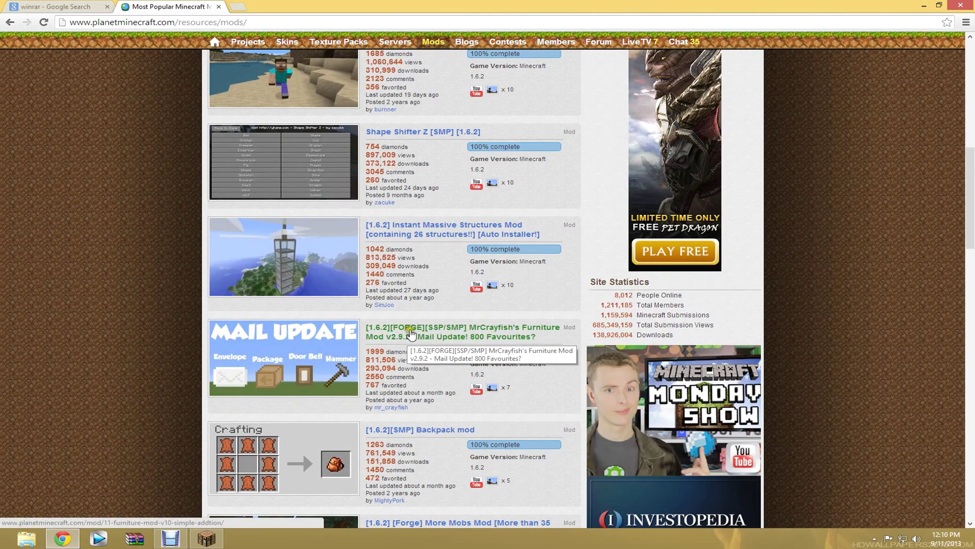
pyautogui.scroll(-4, 452, 359)
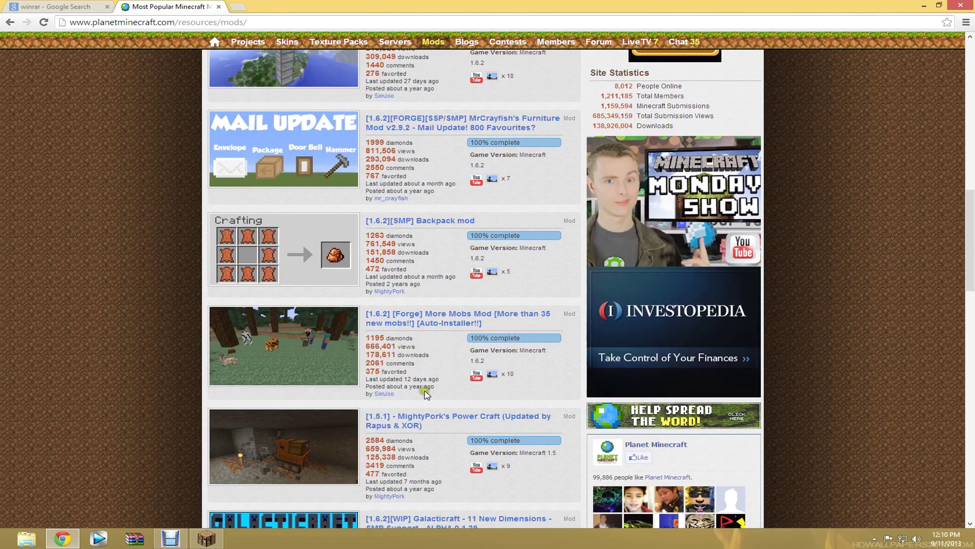
pyautogui.scroll(-3, 426, 389)
pyautogui.scroll(-6, 421, 366)
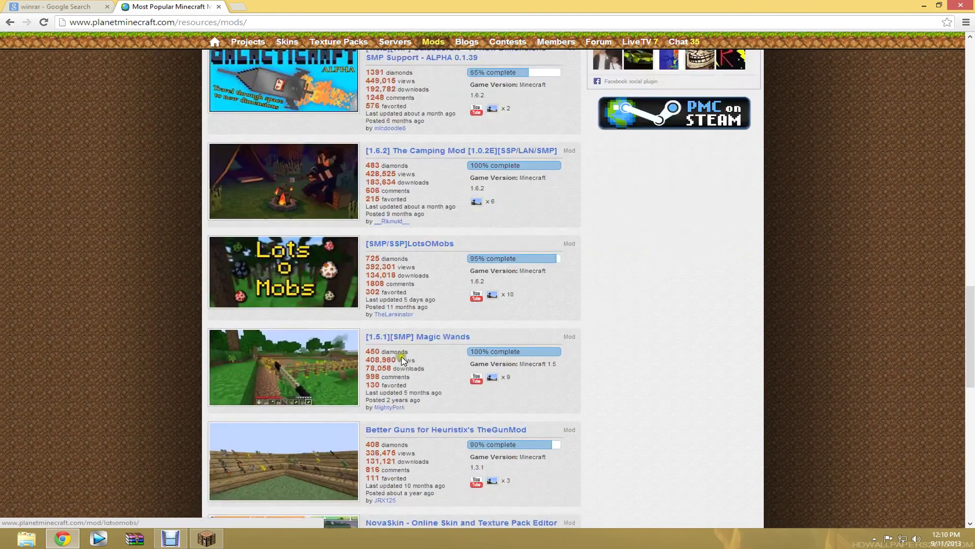
pyautogui.scroll(-7, 449, 342)
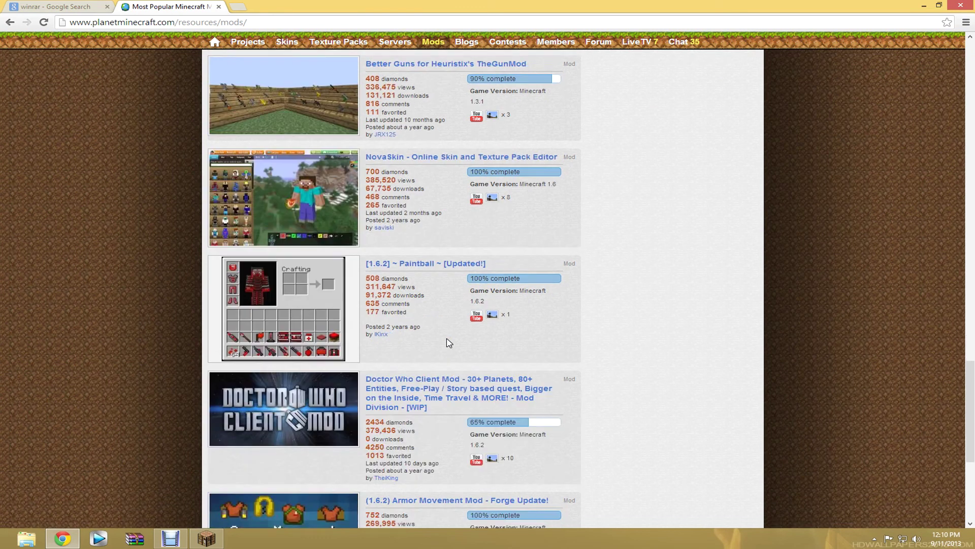
pyautogui.scroll(-5, 449, 343)
# Browse page 2 of the most popular mods, then minimize Chrome.
pyautogui.click(386, 440)
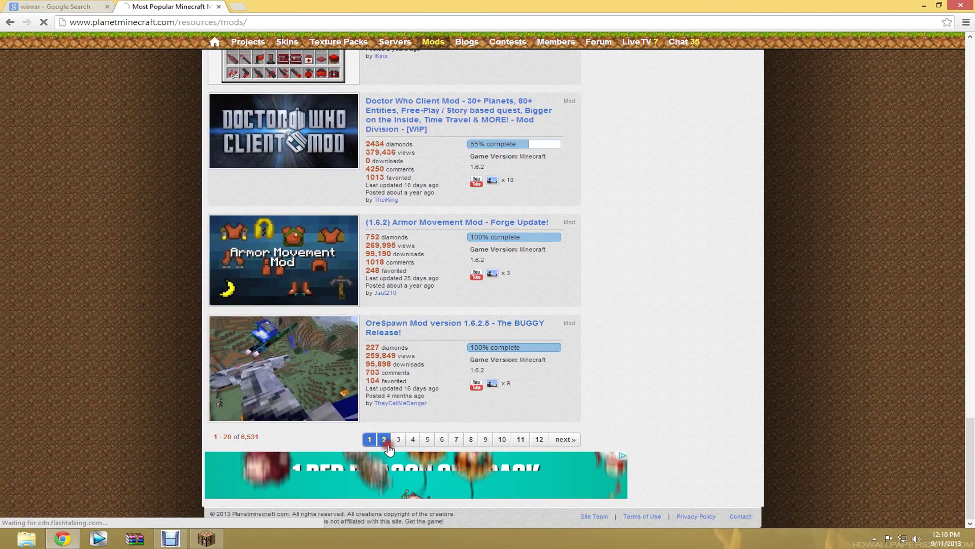
pyautogui.scroll(-2, 376, 364)
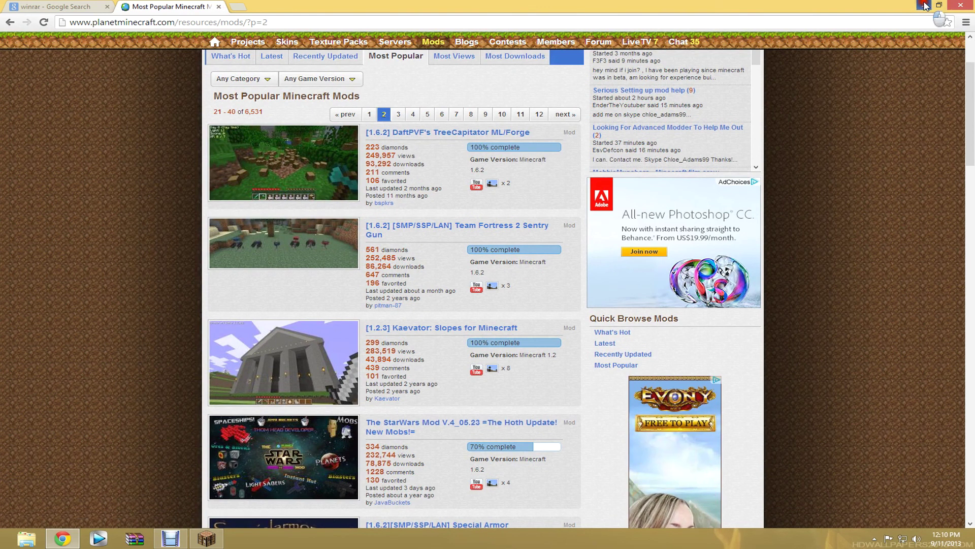
pyautogui.click(951, 6)
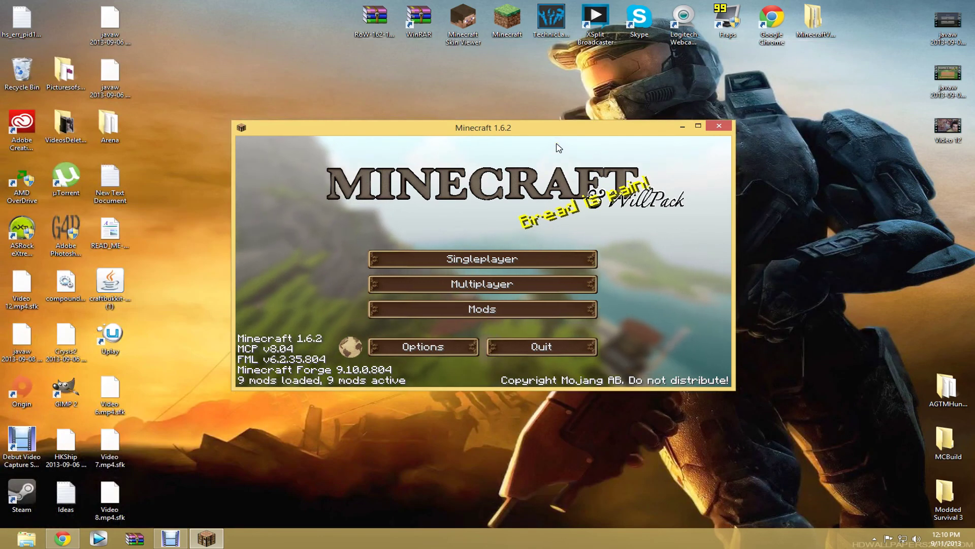
pyautogui.moveTo(557, 132); pyautogui.dragTo(587, 106)
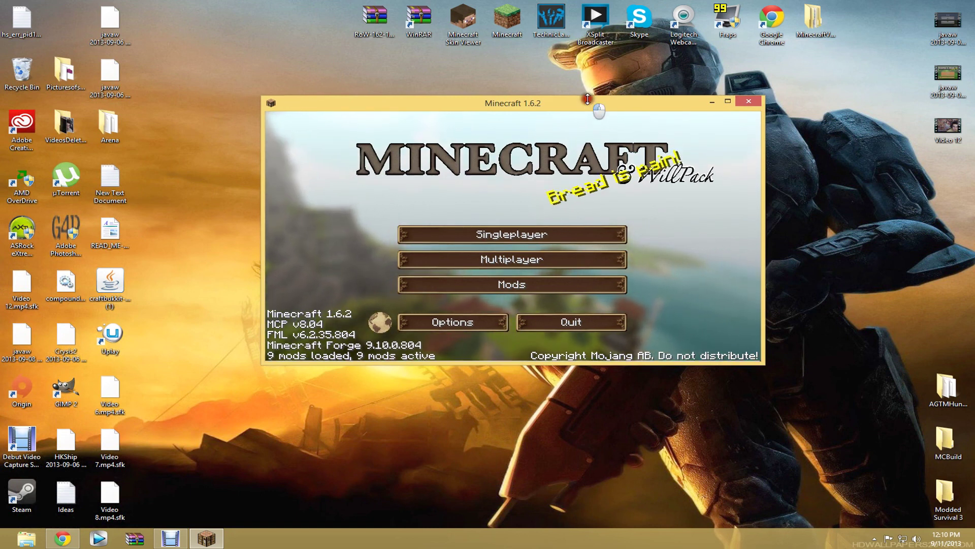
pyautogui.moveTo(590, 101); pyautogui.dragTo(568, 61)
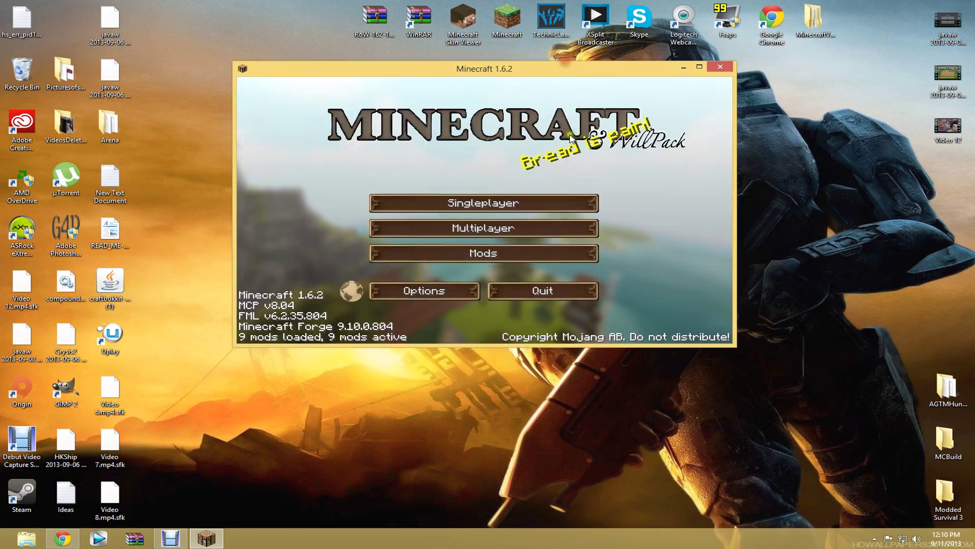